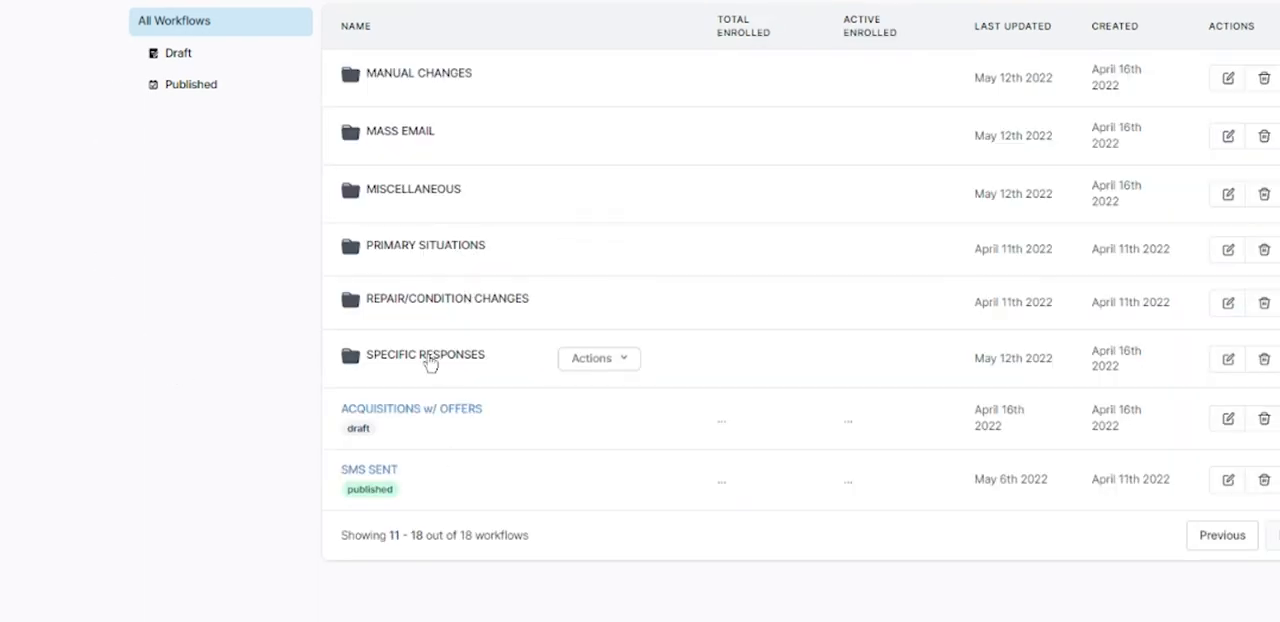
- Open the do-not-contact workflow in the SPECIFIC RESPONSES folder and delete its 6 Right Away Please trigger
{"action": "left_click", "coordinate": [430, 363]}
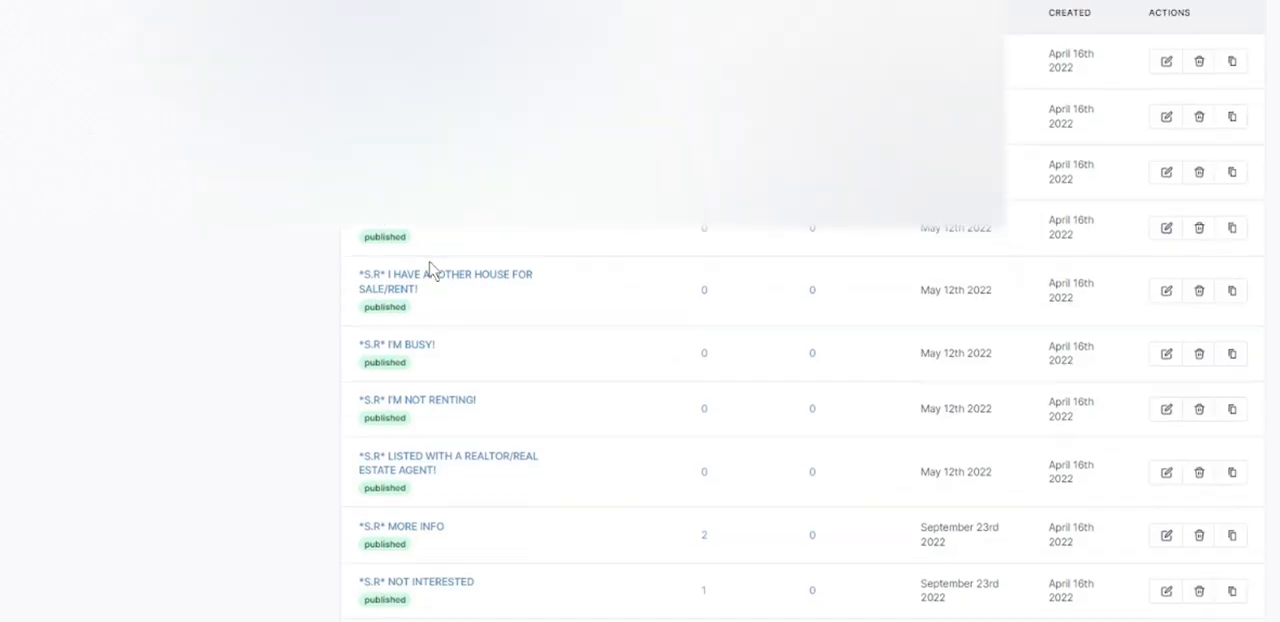
{"action": "scroll", "coordinate": [430, 270], "scroll_direction": "up", "scroll_amount": 1}
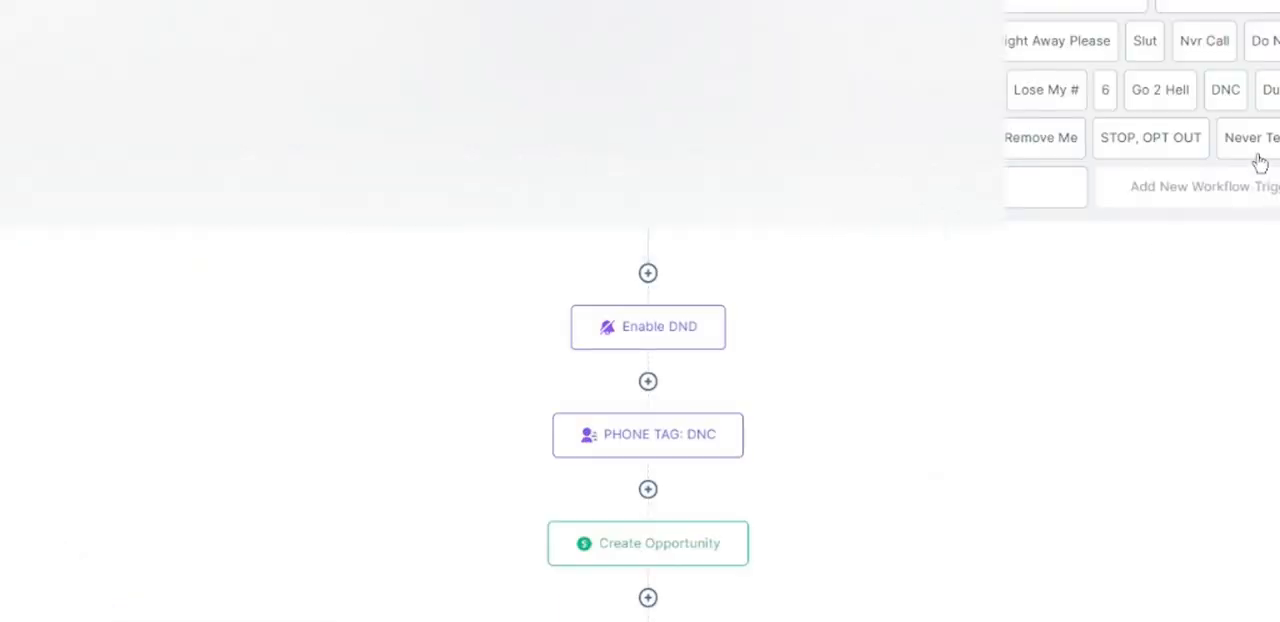
{"action": "left_click", "coordinate": [1050, 48]}
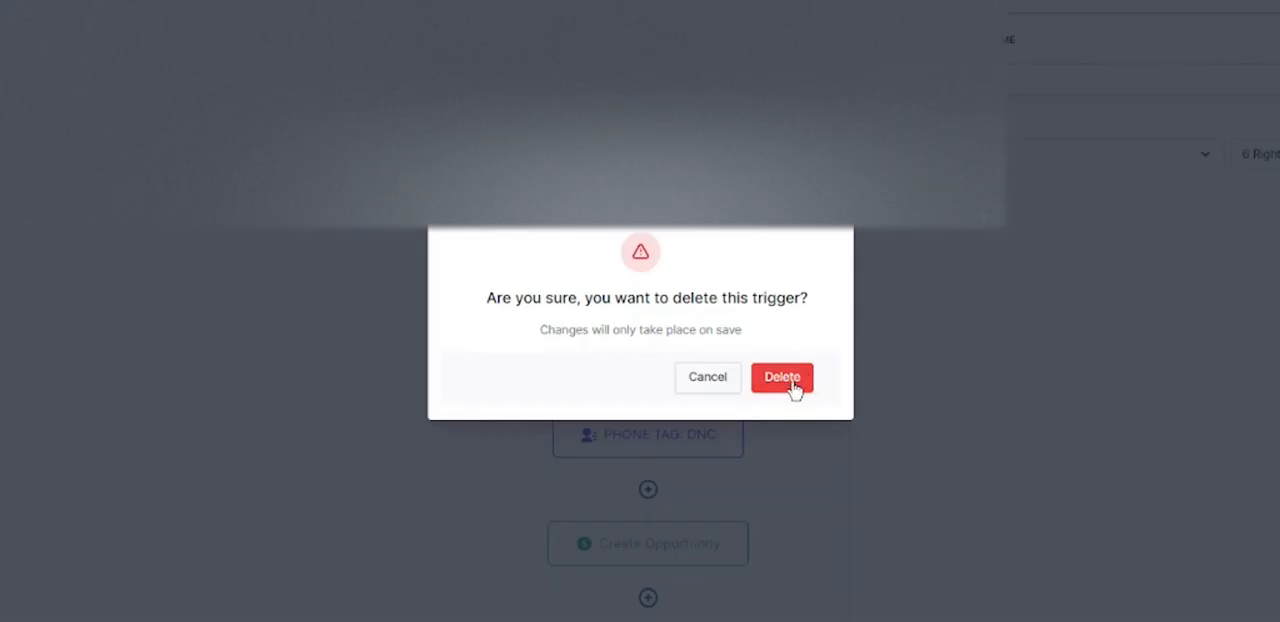
{"action": "left_click", "coordinate": [789, 388]}
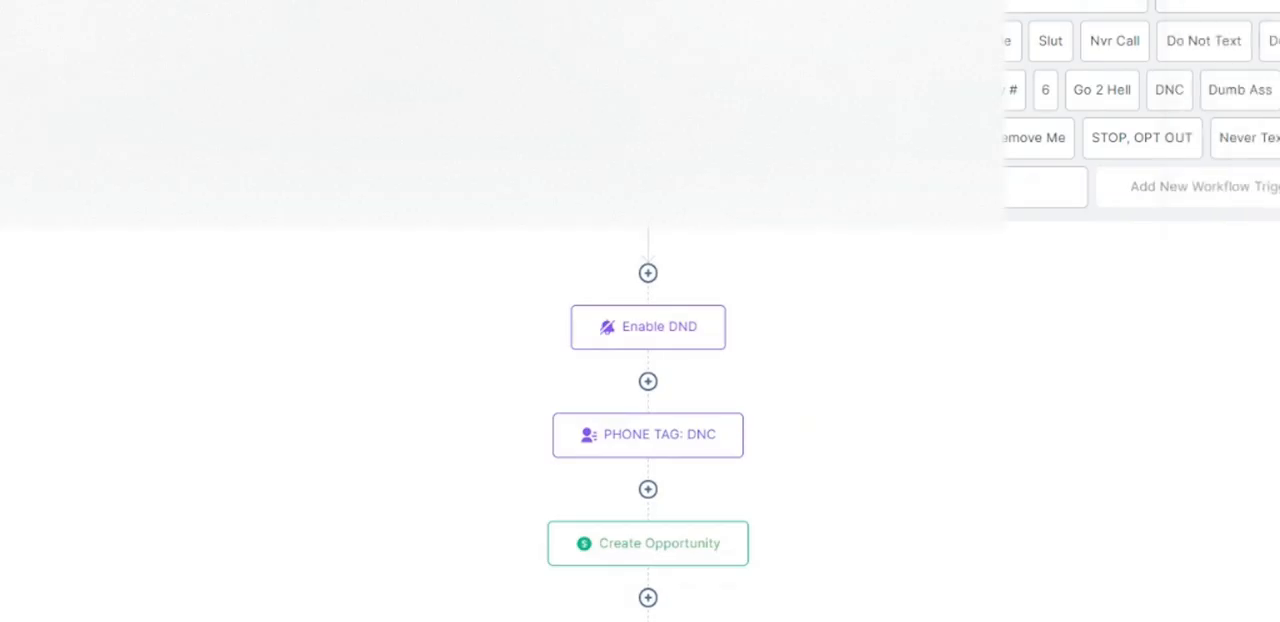
- Delete the STOP, OPT OUT trigger, the "6." trigger and one further opt-out trigger from the workflow
{"action": "left_click", "coordinate": [1120, 140]}
{"action": "left_click", "coordinate": [900, 616]}
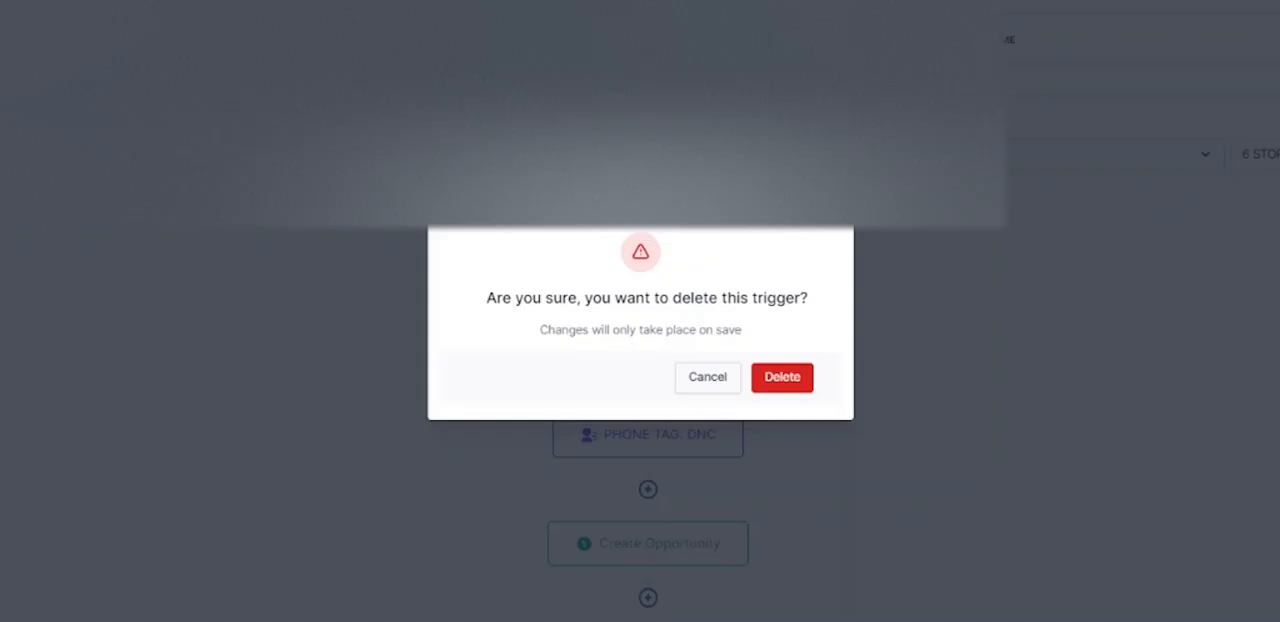
{"action": "left_click", "coordinate": [771, 381]}
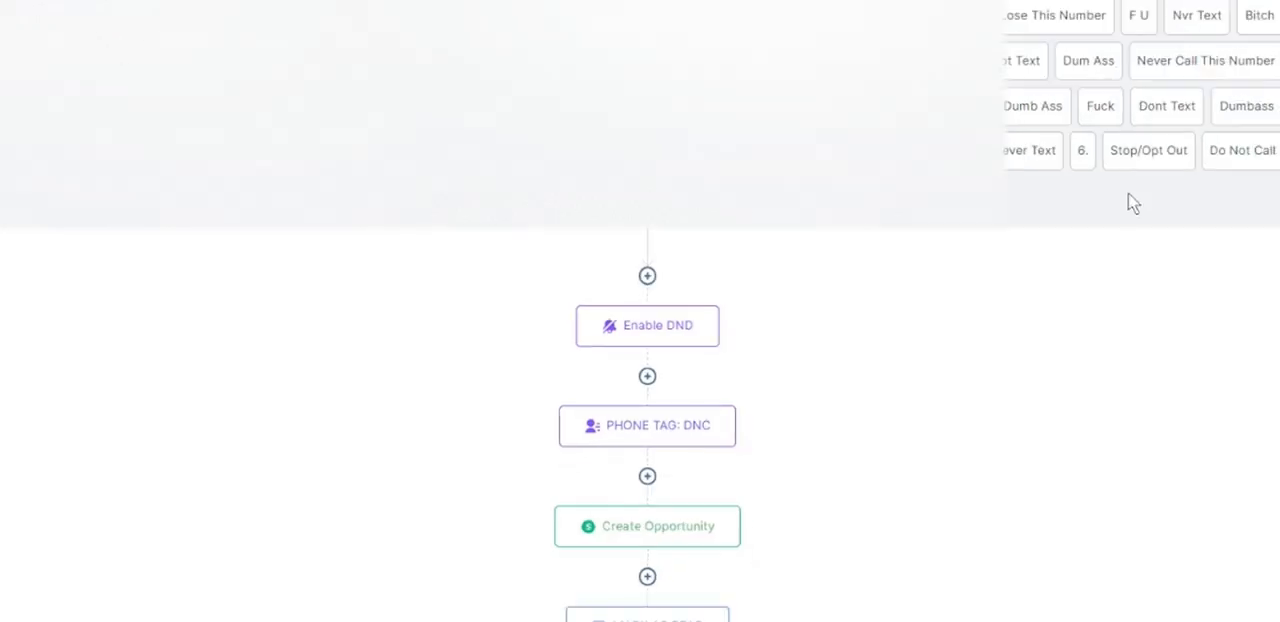
{"action": "left_click", "coordinate": [1090, 152]}
{"action": "left_click", "coordinate": [900, 616]}
{"action": "left_click", "coordinate": [771, 372]}
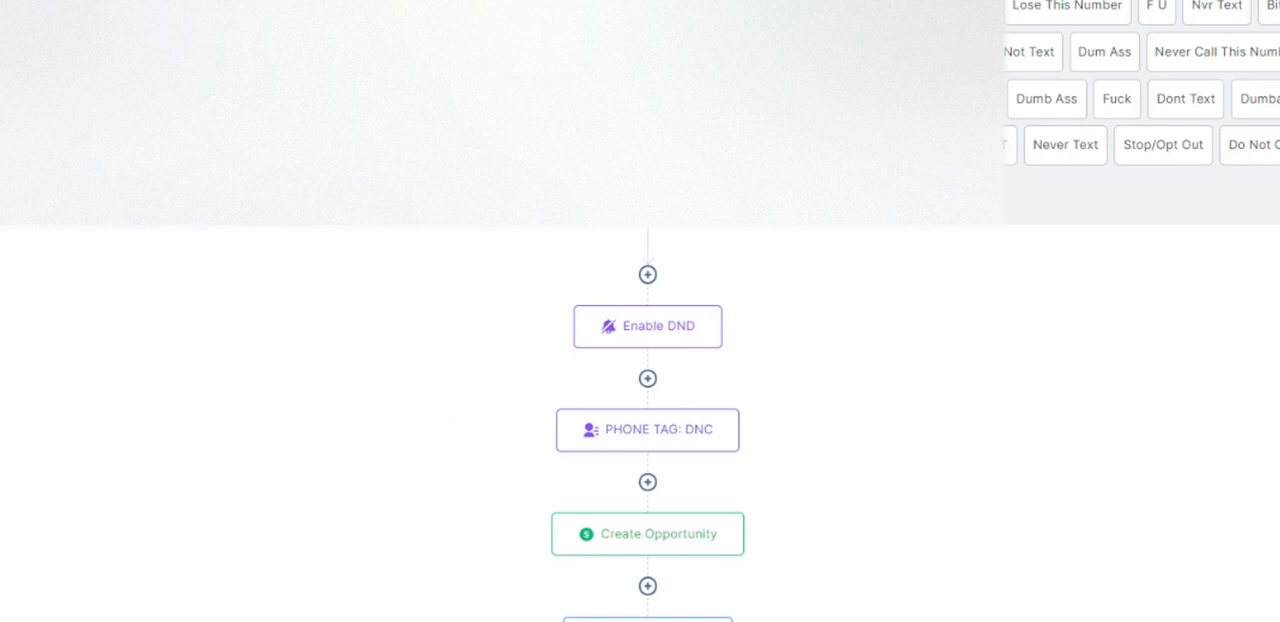
{"action": "left_click", "coordinate": [329, 249]}
{"action": "left_click", "coordinate": [814, 604]}
{"action": "left_click", "coordinate": [734, 354]}
- Add an SMS action before Enable DND and outline its message as three lines: Intro, Body and Opt Out
{"action": "scroll", "coordinate": [1006, 351], "scroll_direction": "down", "scroll_amount": 3}
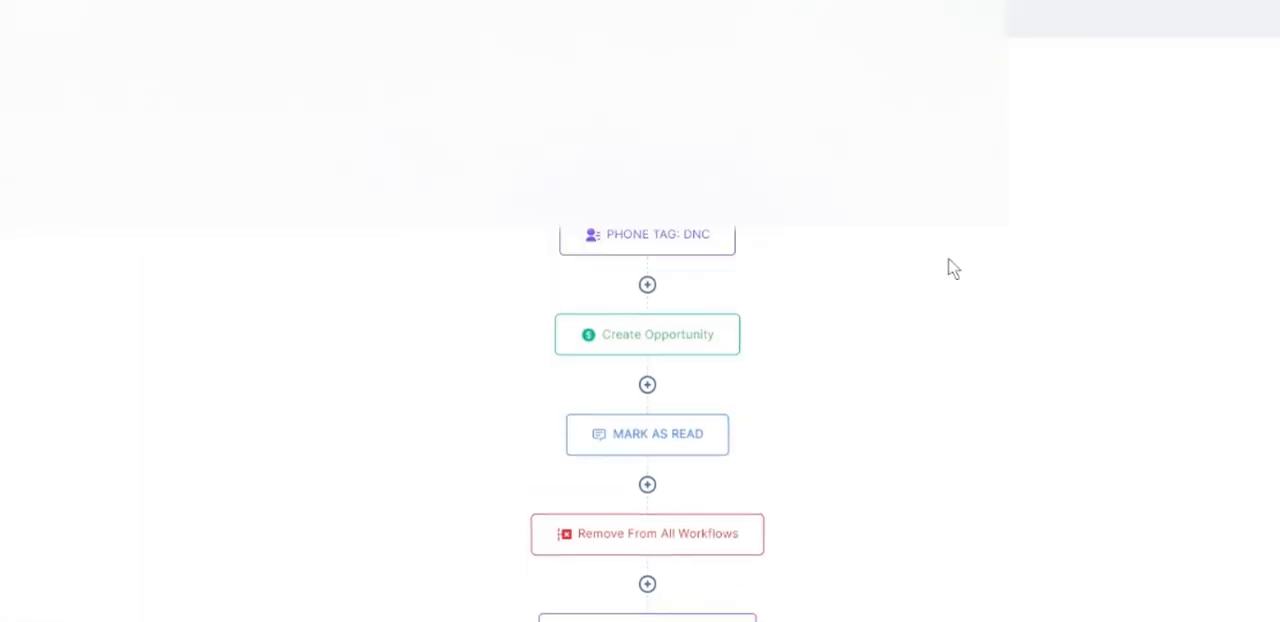
{"action": "scroll", "coordinate": [949, 269], "scroll_direction": "up", "scroll_amount": 3}
{"action": "left_click", "coordinate": [647, 275]}
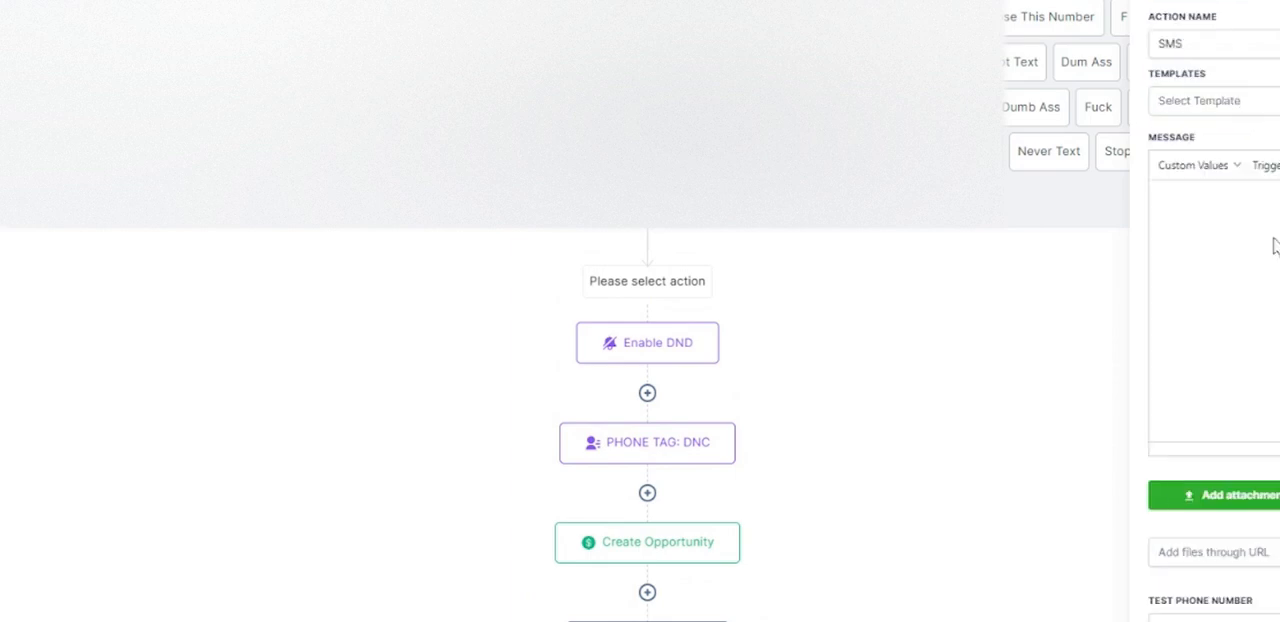
{"action": "type", "text": "Intro"}
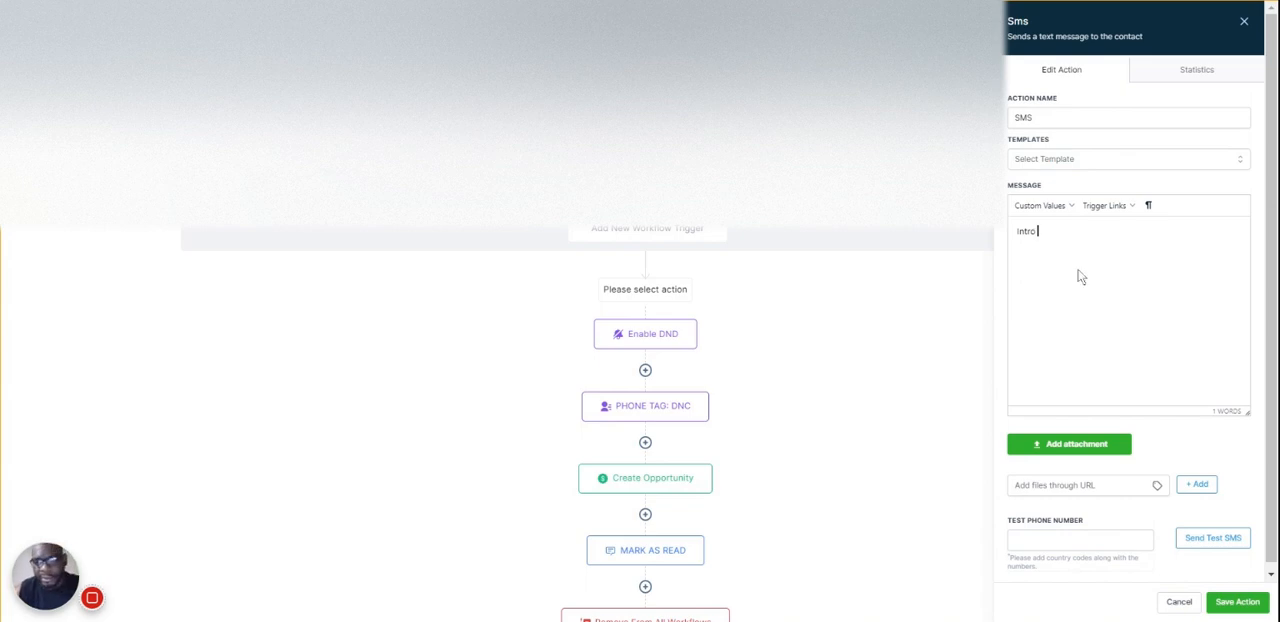
{"action": "key", "text": "Return"}
{"action": "key", "text": "Return"}
{"action": "type", "text": "Body"}
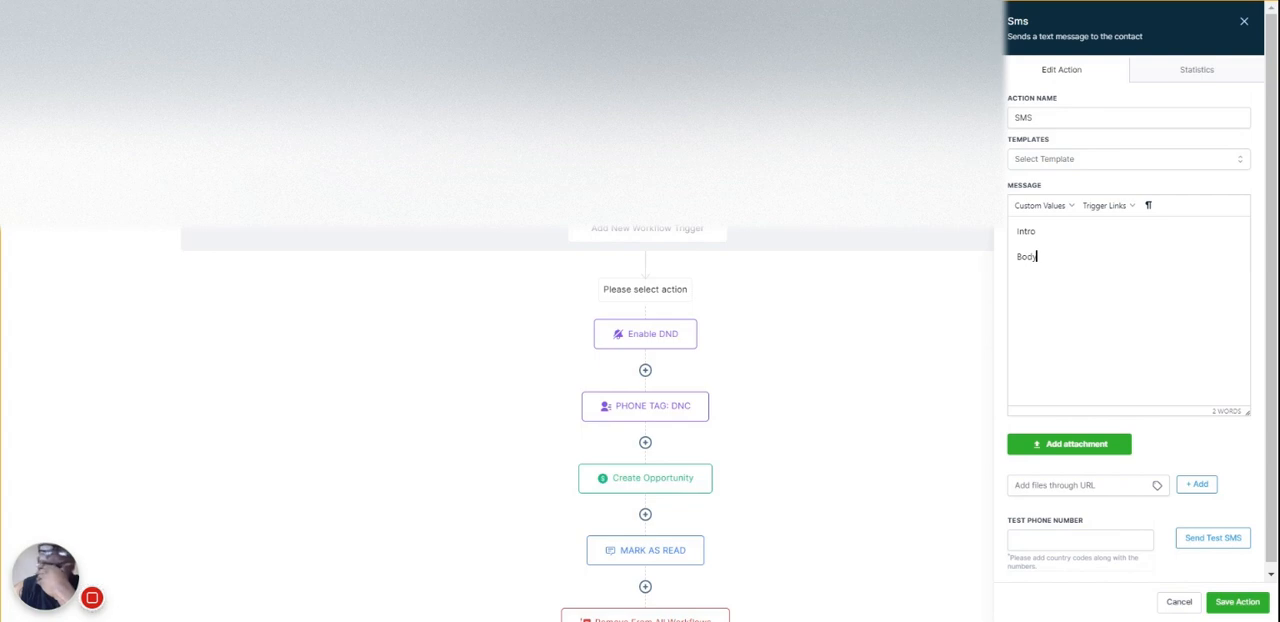
{"action": "key", "text": "Return"}
{"action": "type", "text": "Opt Out"}
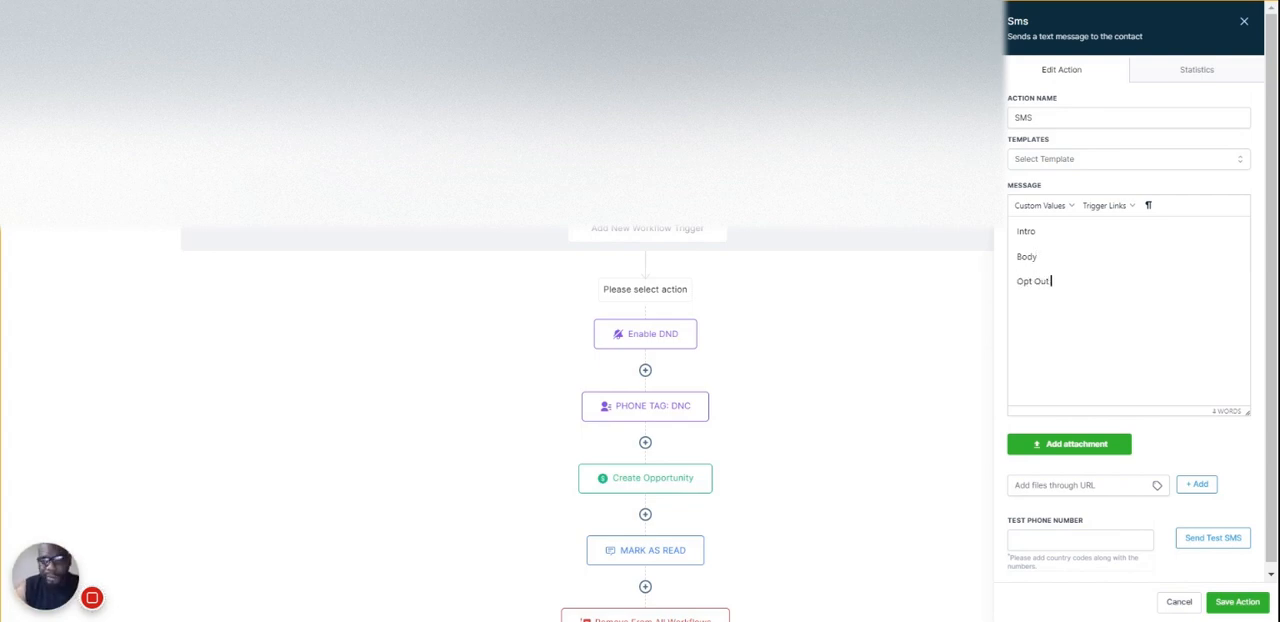
- Replace the Intro line with "Hey this is" followed by the user first name custom value
{"action": "double_click", "coordinate": [1026, 231]}
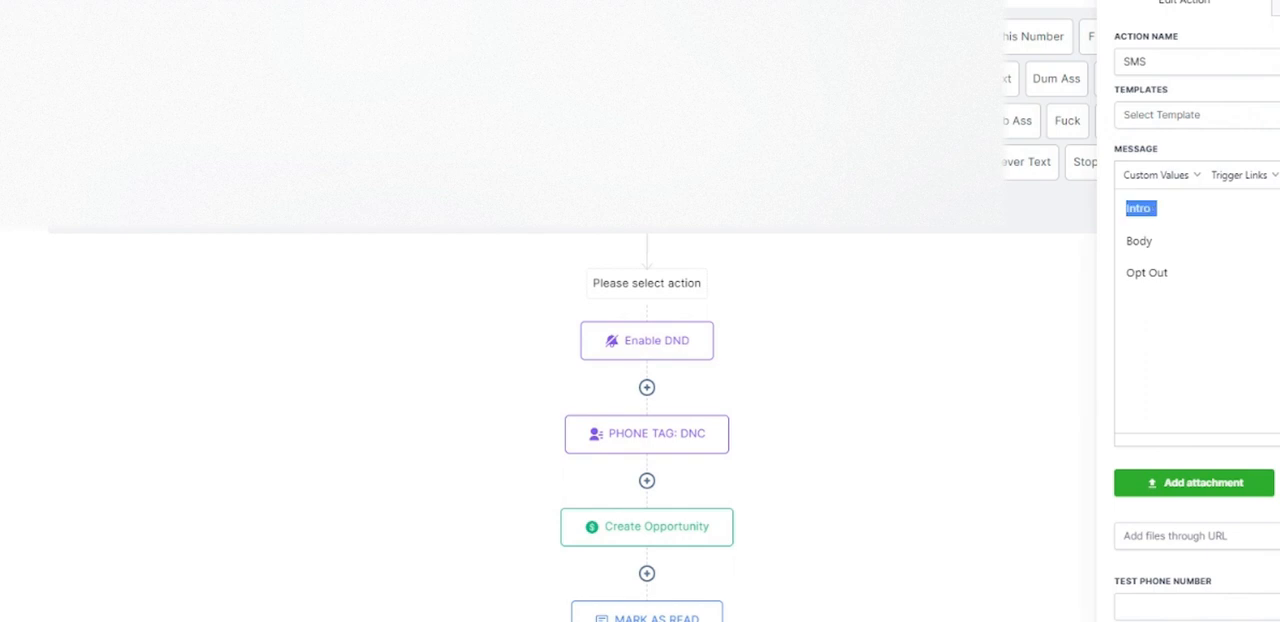
{"action": "type", "text": "Hey this is"}
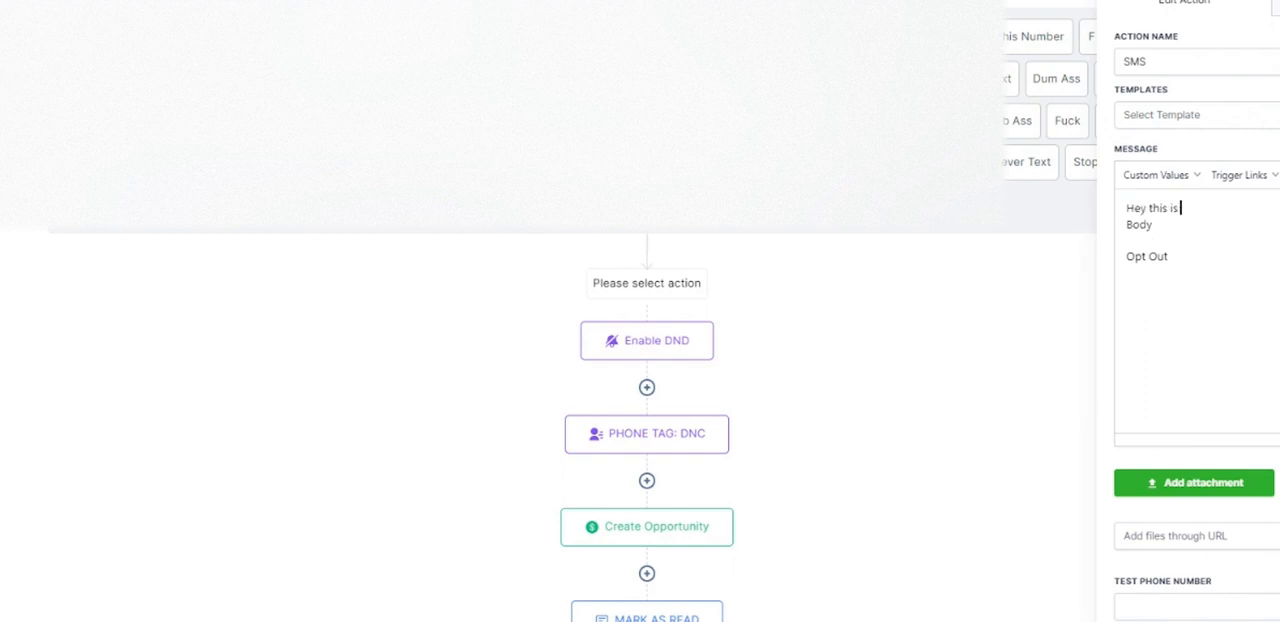
{"action": "left_click", "coordinate": [1158, 175]}
{"action": "mouse_move", "coordinate": [1140, 225]}
{"action": "left_click", "coordinate": [1218, 250]}
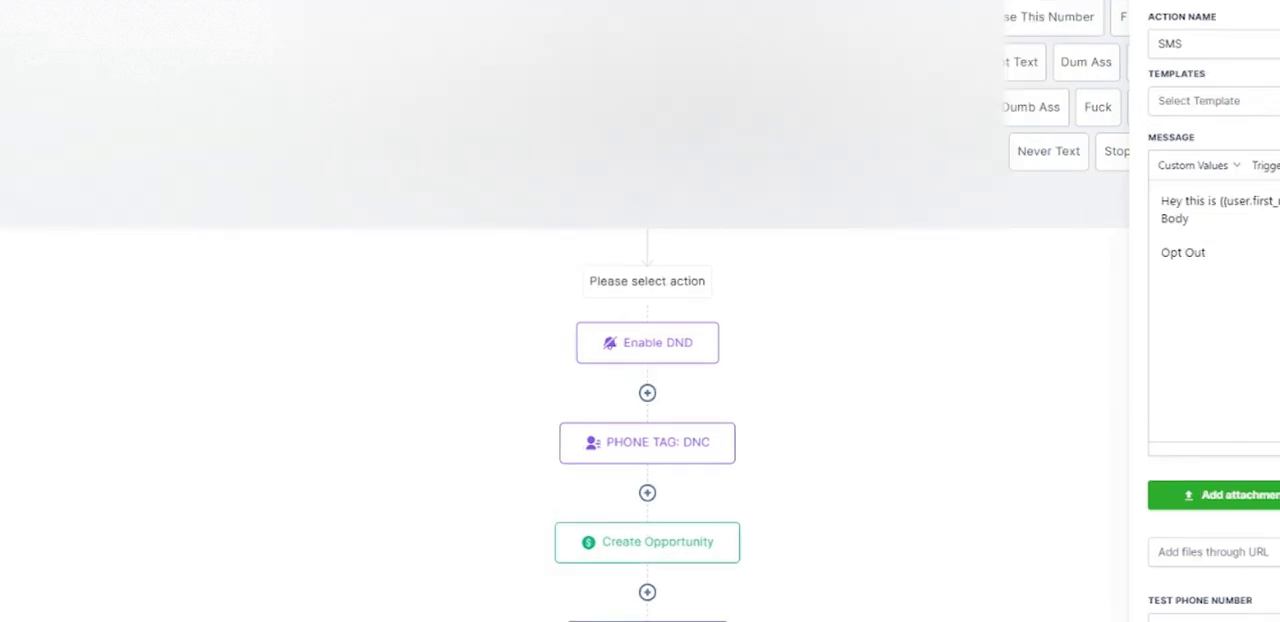
- Extend the greeting with "with" and the account name custom value, and separate it from Body with a paragraph break
{"action": "left_click", "coordinate": [1192, 165]}
{"action": "mouse_move", "coordinate": [1045, 318]}
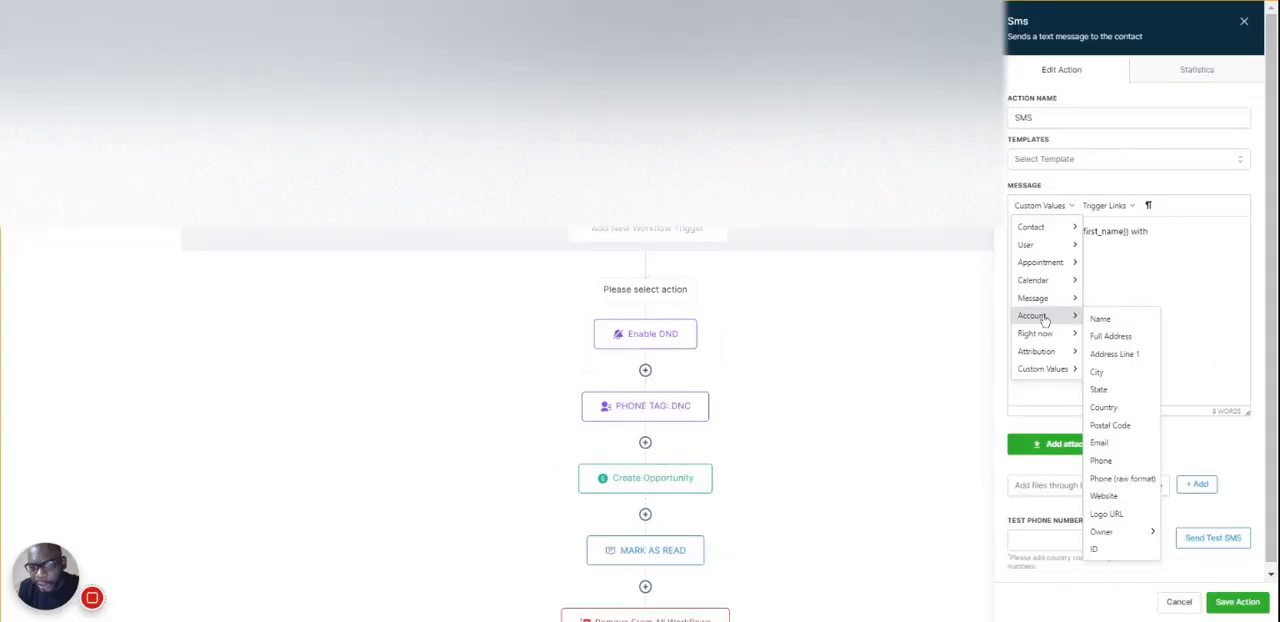
{"action": "left_click", "coordinate": [1128, 320]}
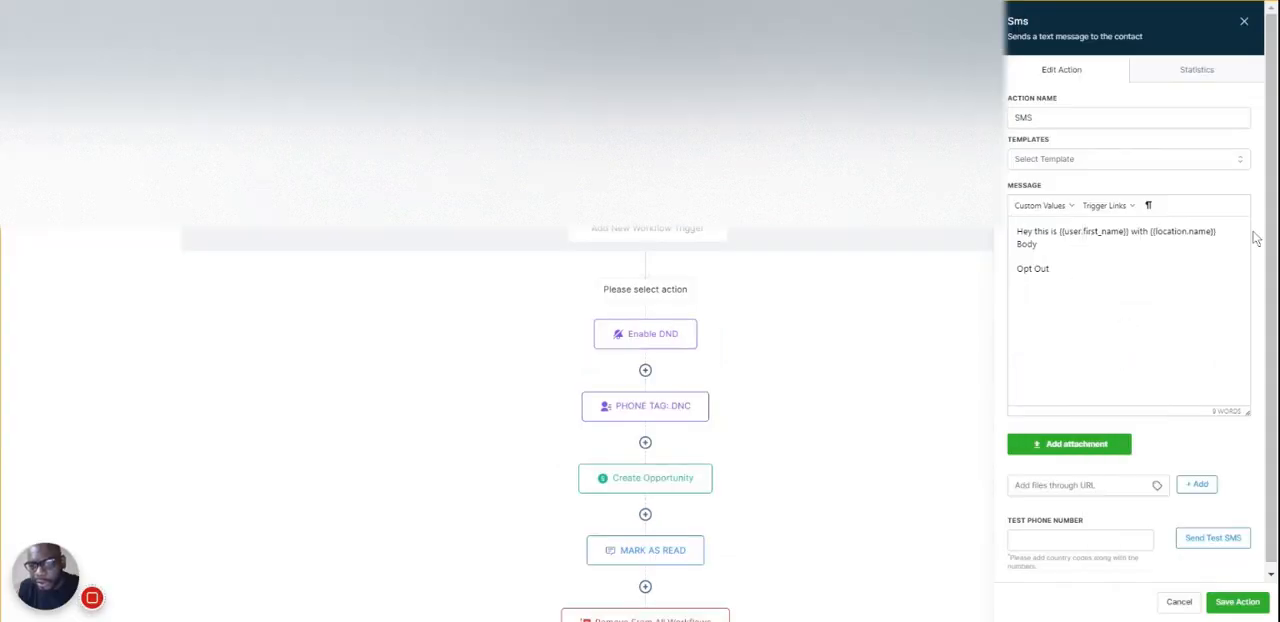
{"action": "left_click_drag", "start_coordinate": [1218, 231], "coordinate": [1152, 231]}
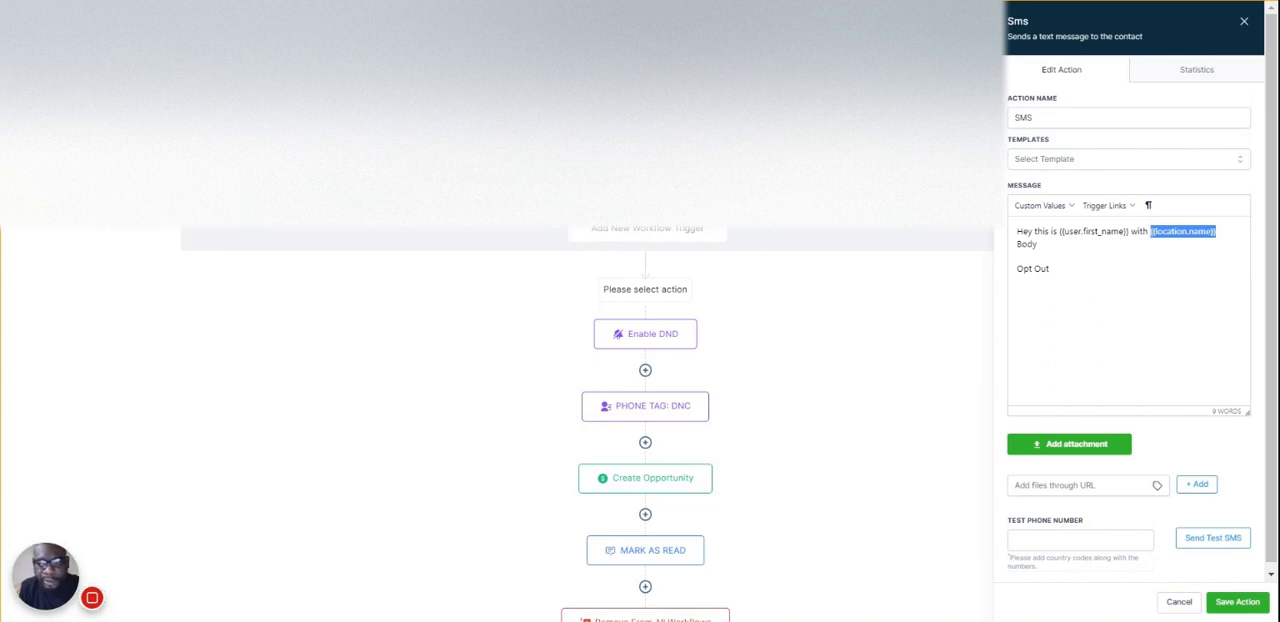
{"action": "key", "text": "Right"}
{"action": "key", "text": "Right"}
{"action": "key", "text": "Return"}
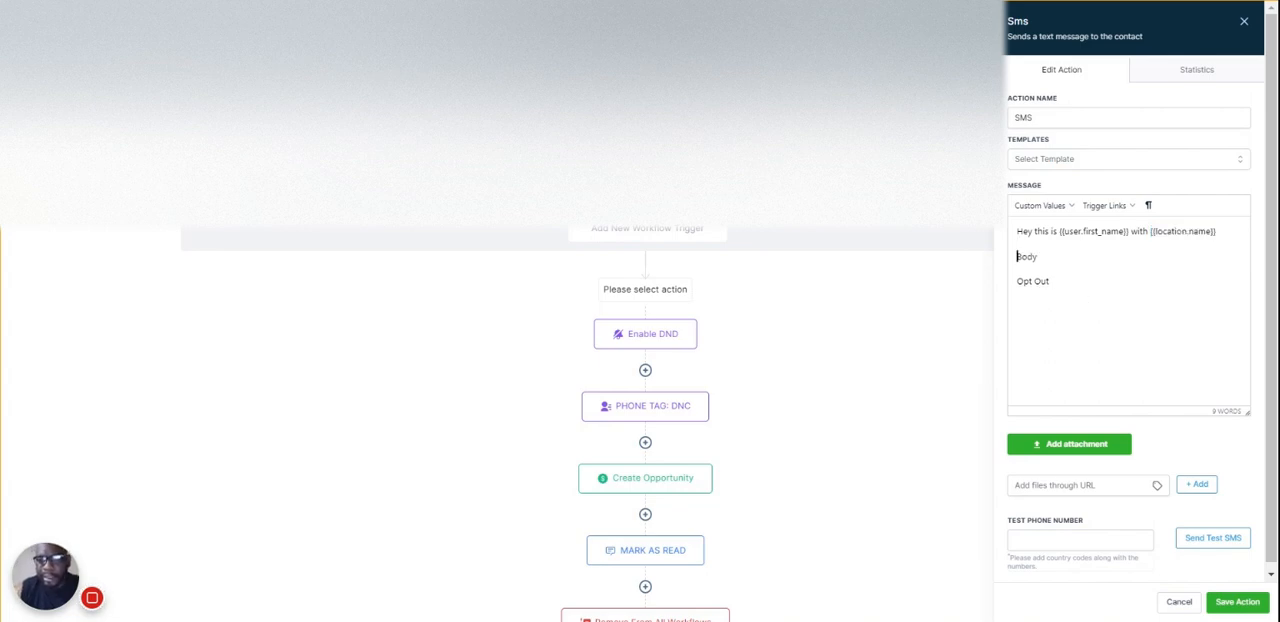
- Replace the Opt Out line with "Reply STOP/END/UNSUBSCRIBE to stop messaging"
{"action": "left_click_drag", "start_coordinate": [1056, 283], "coordinate": [1016, 281]}
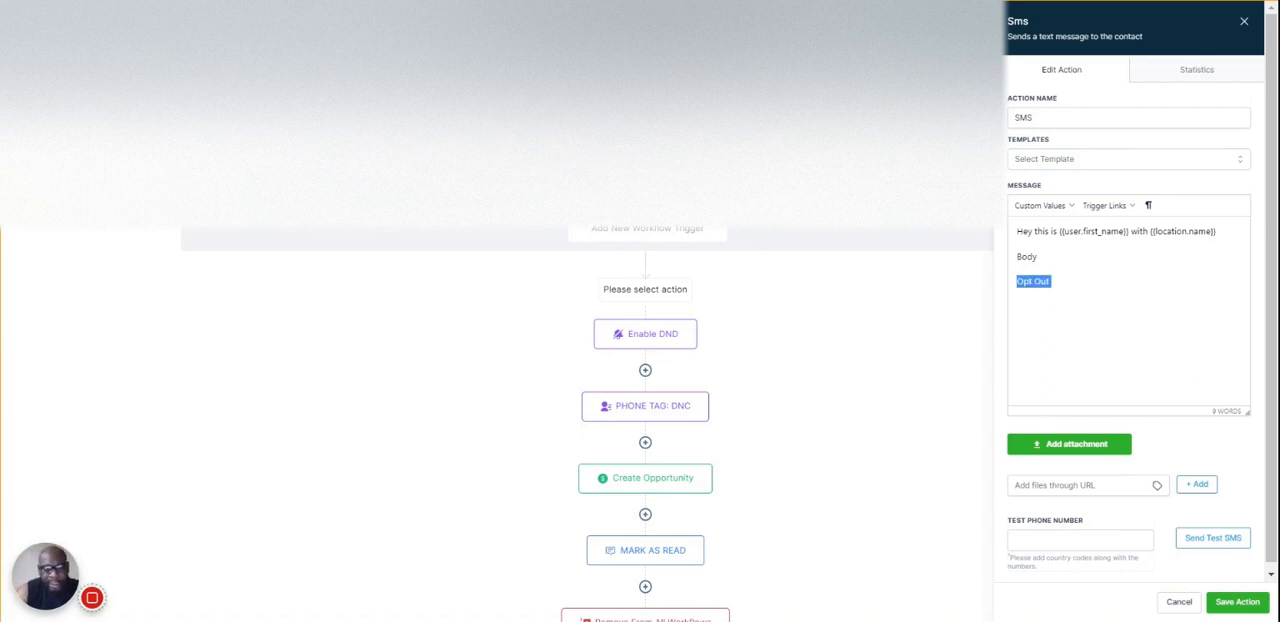
{"action": "type", "text": "Rep"}
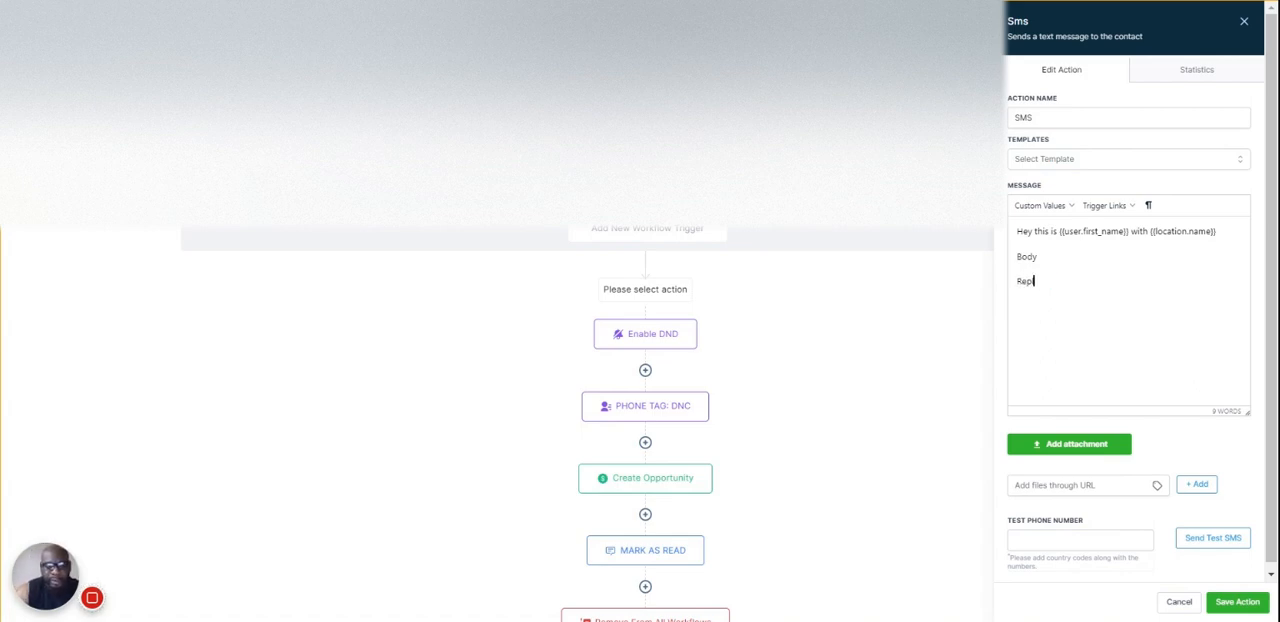
{"action": "type", "text": "ly STOP/END/Un"}
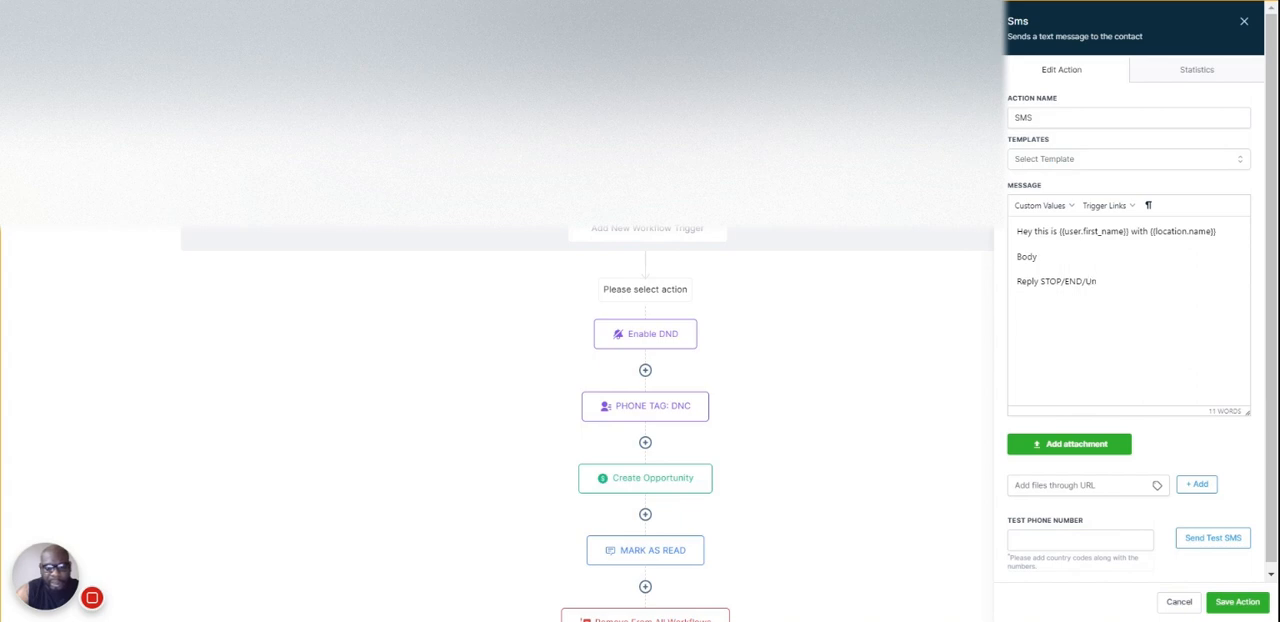
{"action": "key", "text": "BackSpace"}
{"action": "type", "text": "NS"}
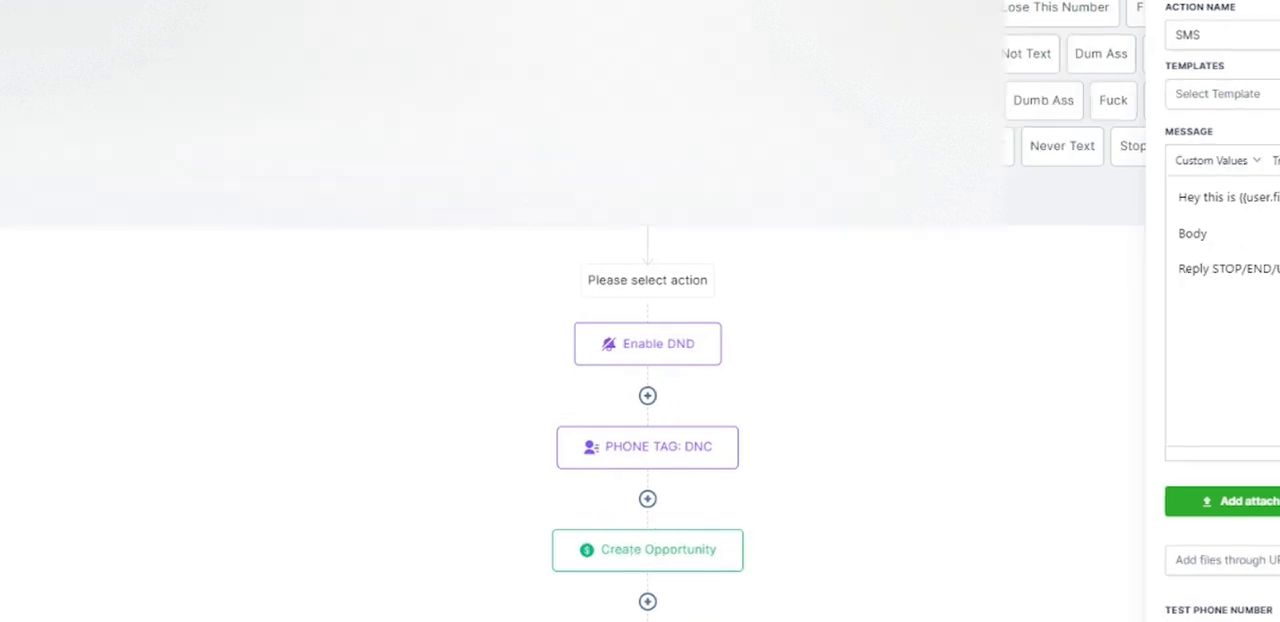
- Highlight the opt-out keywords and add a new line reading "Reply 0 to END" below them
{"action": "left_click_drag", "start_coordinate": [1211, 268], "coordinate": [1279, 268]}
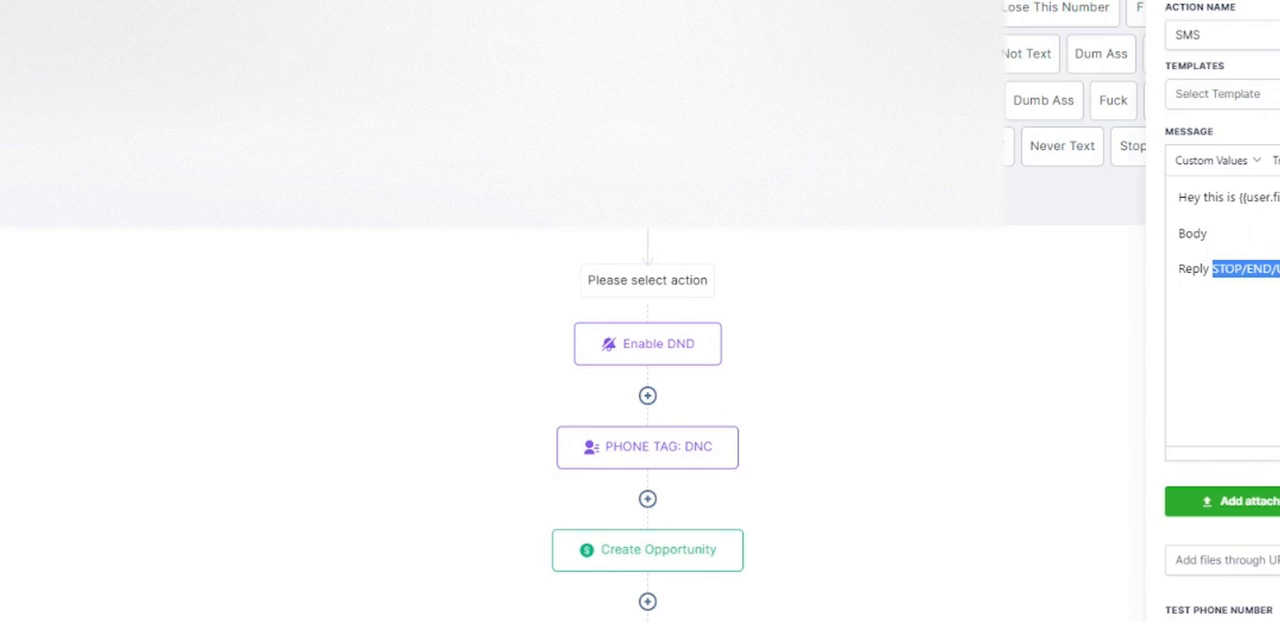
{"action": "left_click_drag", "start_coordinate": [1279, 268], "coordinate": [1212, 268]}
{"action": "left_click", "coordinate": [1278, 290]}
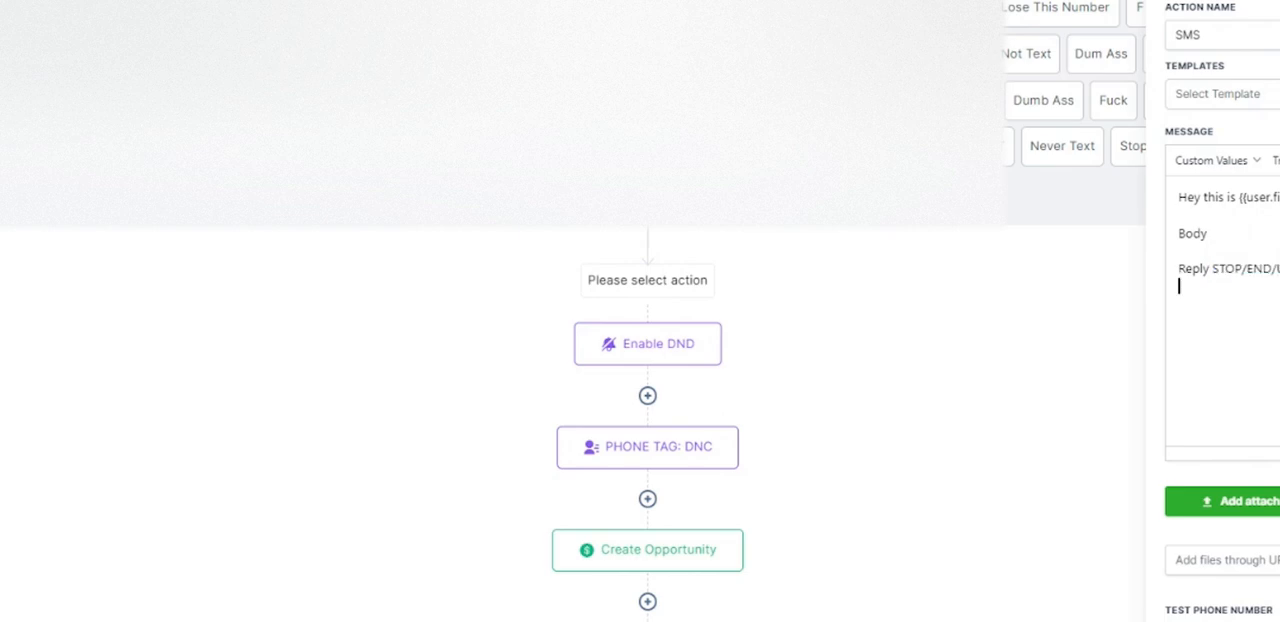
{"action": "key", "text": "Return"}
{"action": "type", "text": "Reply"}
{"action": "type", "text": "0 to "}
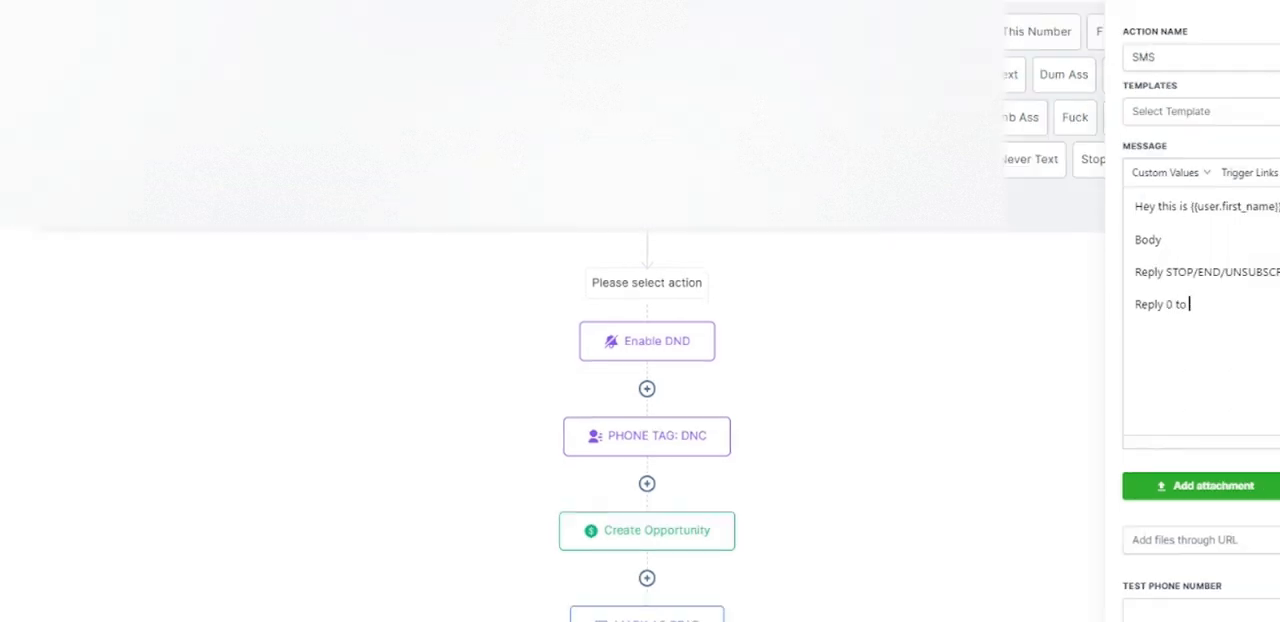
{"action": "type", "text": "END"}
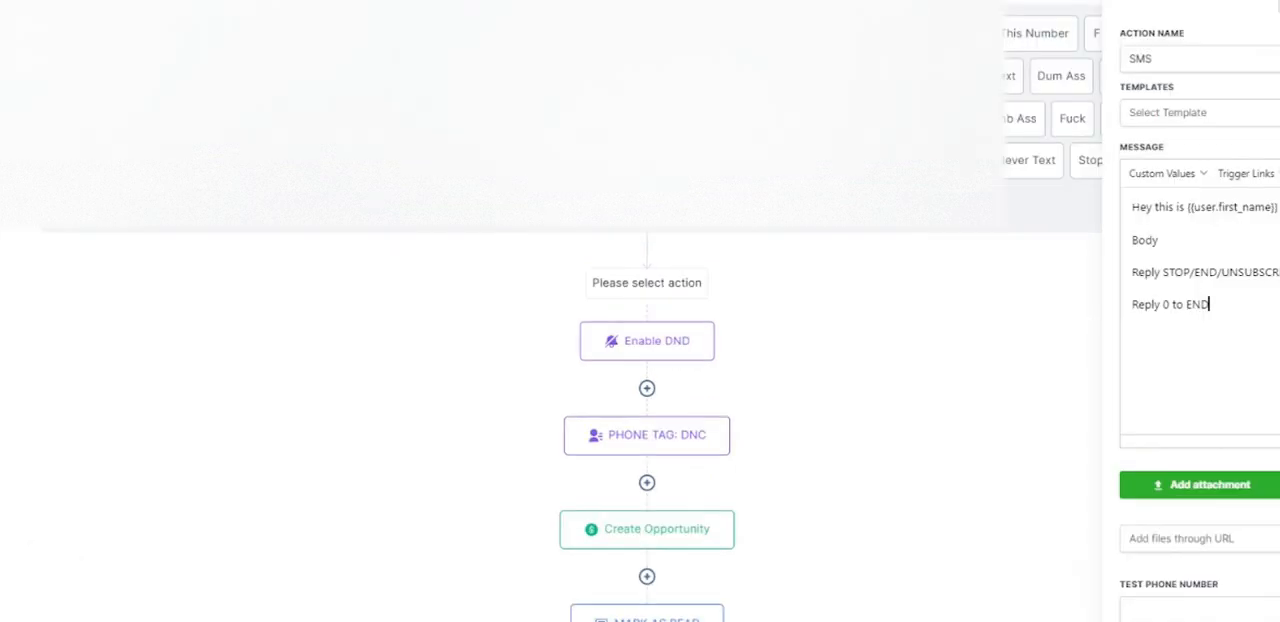
- Move STOP directly behind END in the opt-out line and highlight UNSUBSCRIBE
{"action": "left_click", "coordinate": [1154, 272]}
{"action": "left_click_drag", "start_coordinate": [1162, 272], "coordinate": [1191, 272]}
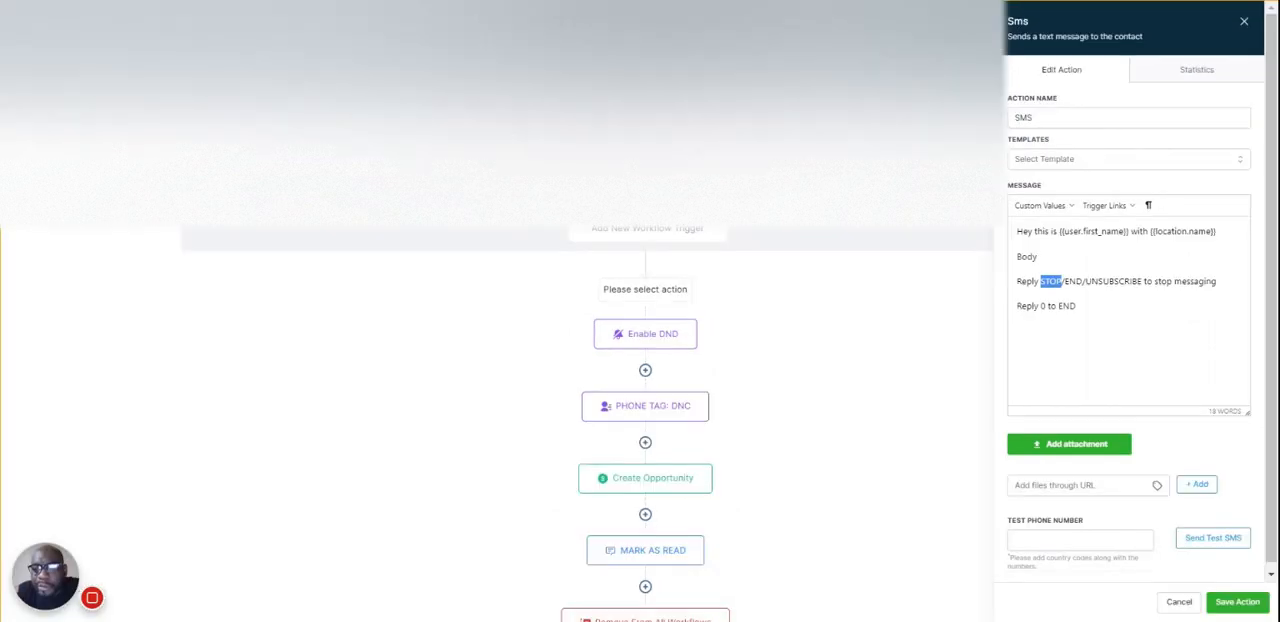
{"action": "left_click_drag", "start_coordinate": [1177, 272], "coordinate": [1217, 272]}
{"action": "left_click_drag", "start_coordinate": [1085, 281], "coordinate": [1139, 281]}
- Extend the last message line to read "Reply 0 to END/STOP/UNSUBSCRIBE"
{"action": "left_click", "coordinate": [1090, 310]}
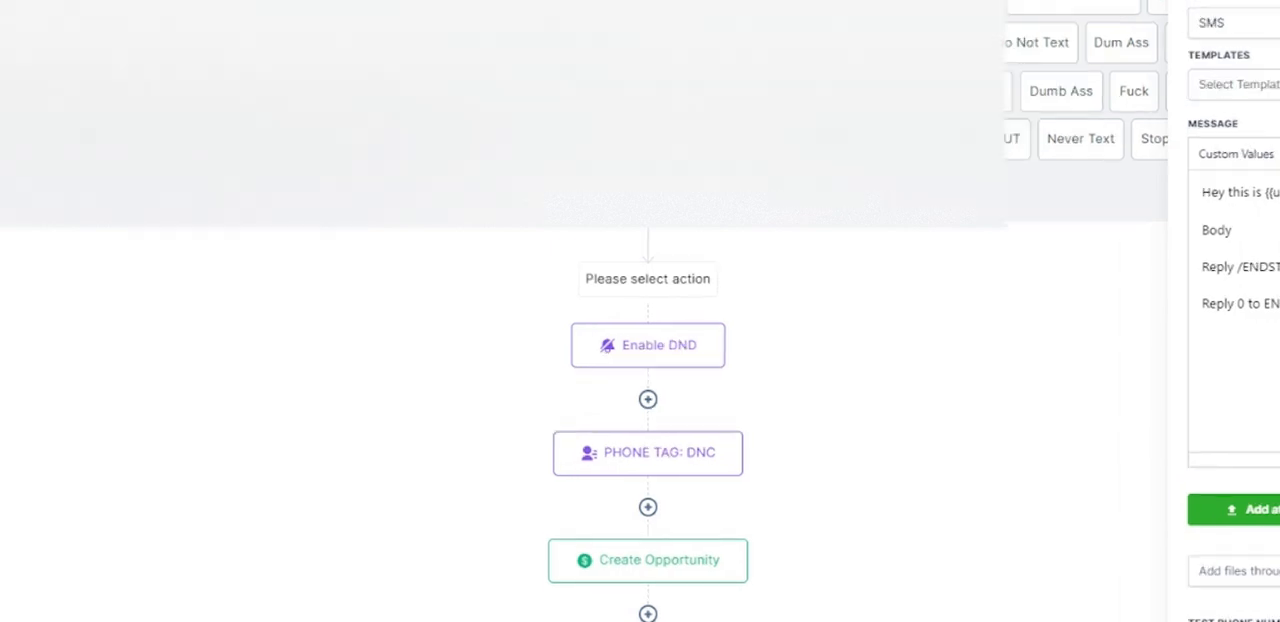
{"action": "left_click", "coordinate": [1244, 303]}
{"action": "key", "text": "BackSpace"}
{"action": "type", "text": "0"}
{"action": "type", "text": "UB"}
{"action": "key", "text": "BackSpace"}
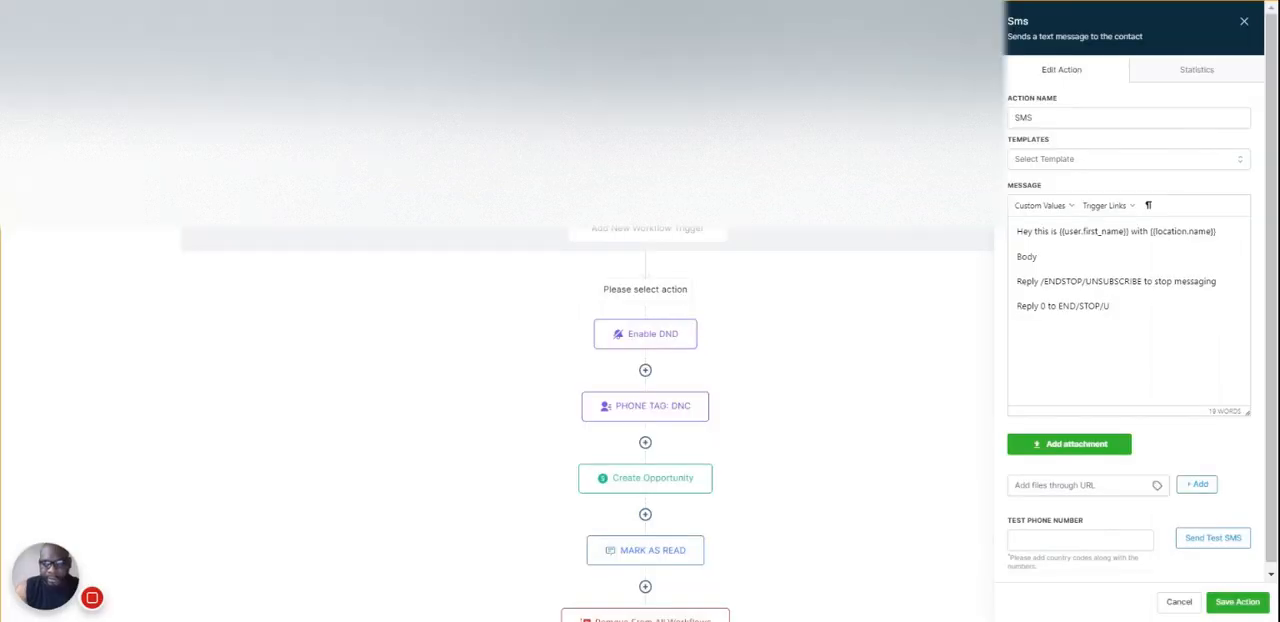
{"action": "type", "text": "NSUBSCRIBE"}
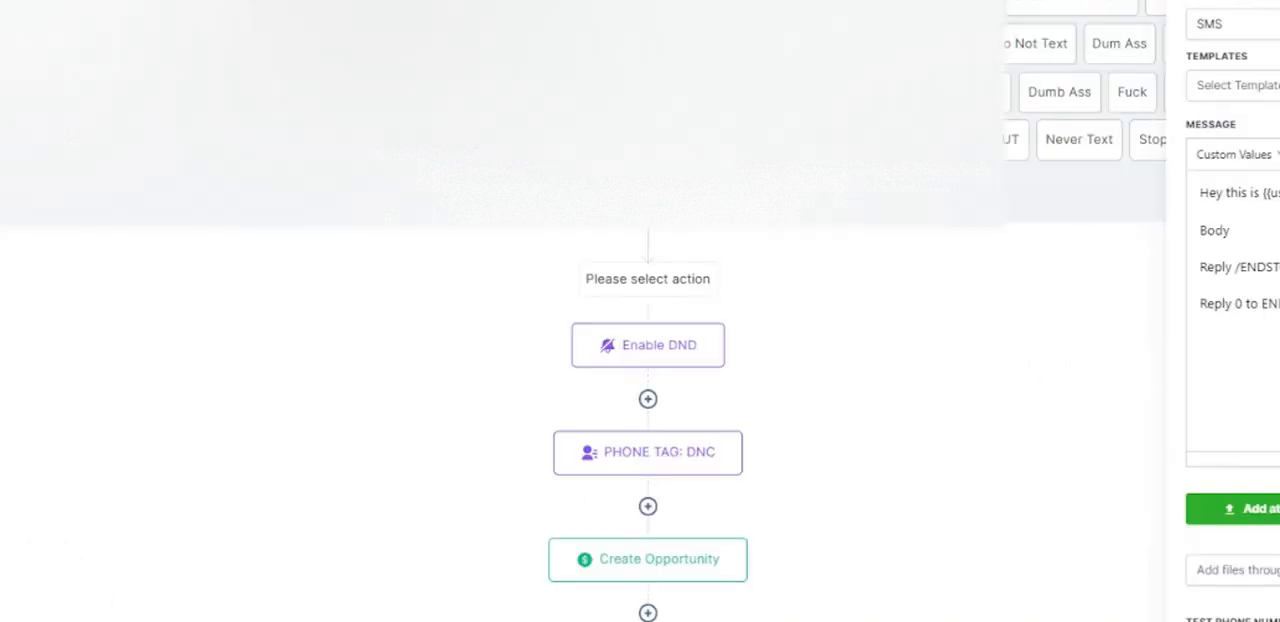
- Highlight the drafted message text and discard the new SMS action without saving it
{"action": "left_click_drag", "start_coordinate": [1268, 304], "coordinate": [1269, 304]}
{"action": "left_click", "coordinate": [1279, 304]}
{"action": "left_click", "coordinate": [1279, 304]}
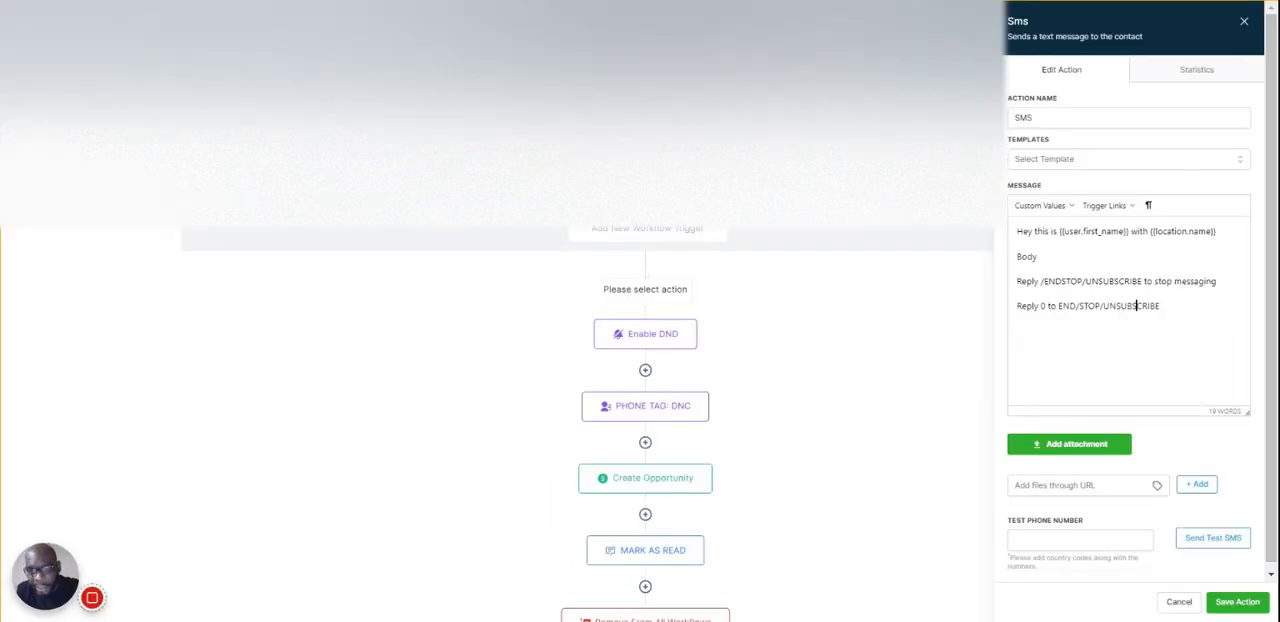
{"action": "left_click_drag", "start_coordinate": [1171, 324], "coordinate": [986, 218]}
{"action": "left_click", "coordinate": [1180, 293]}
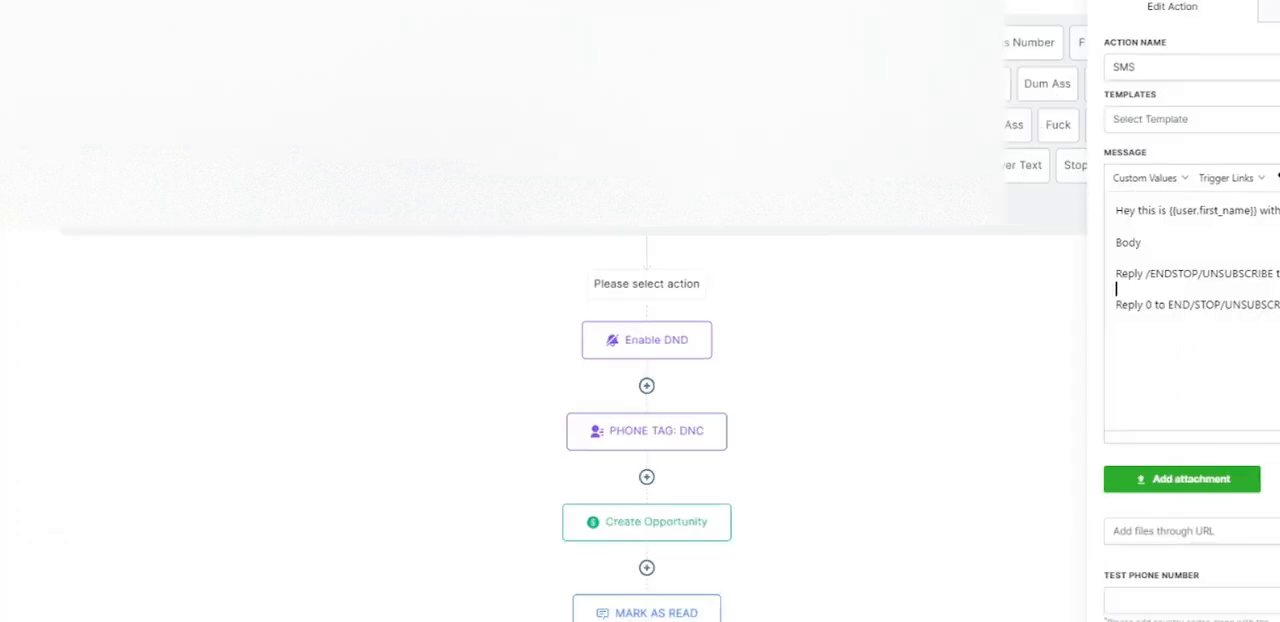
{"action": "left_click", "coordinate": [1279, 600]}
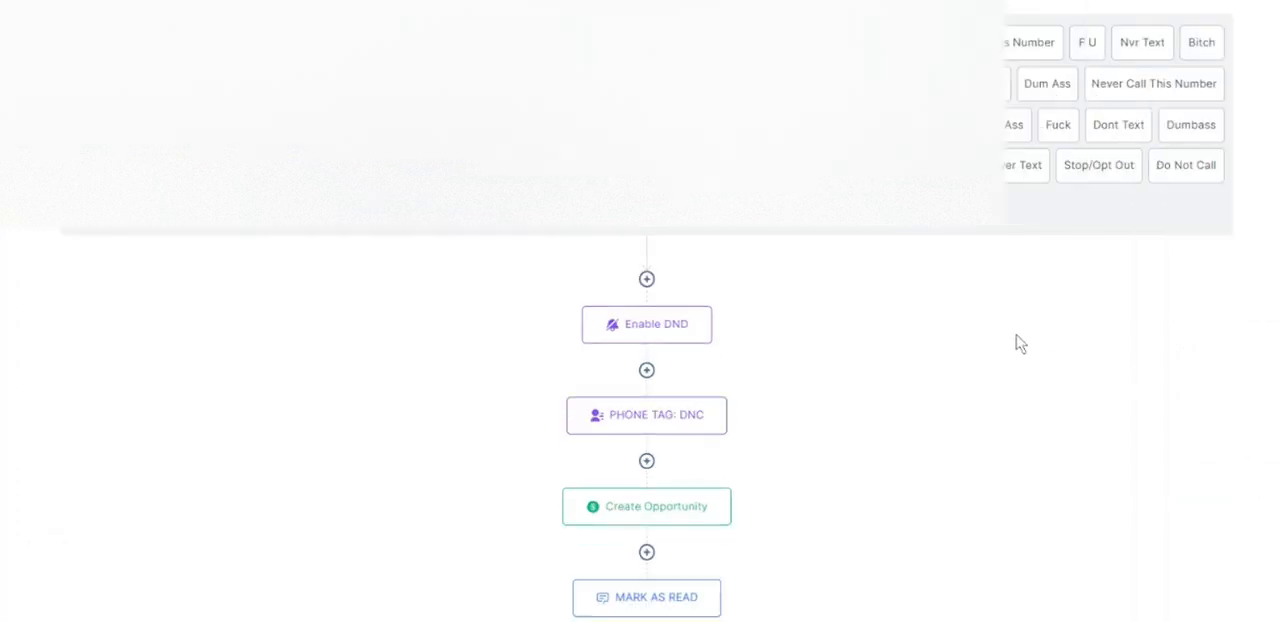
- Delete the numbered opt-out triggers, including the one filtered on "6. STOP OPT OUT", and save the workflow
{"action": "left_click", "coordinate": [587, 228]}
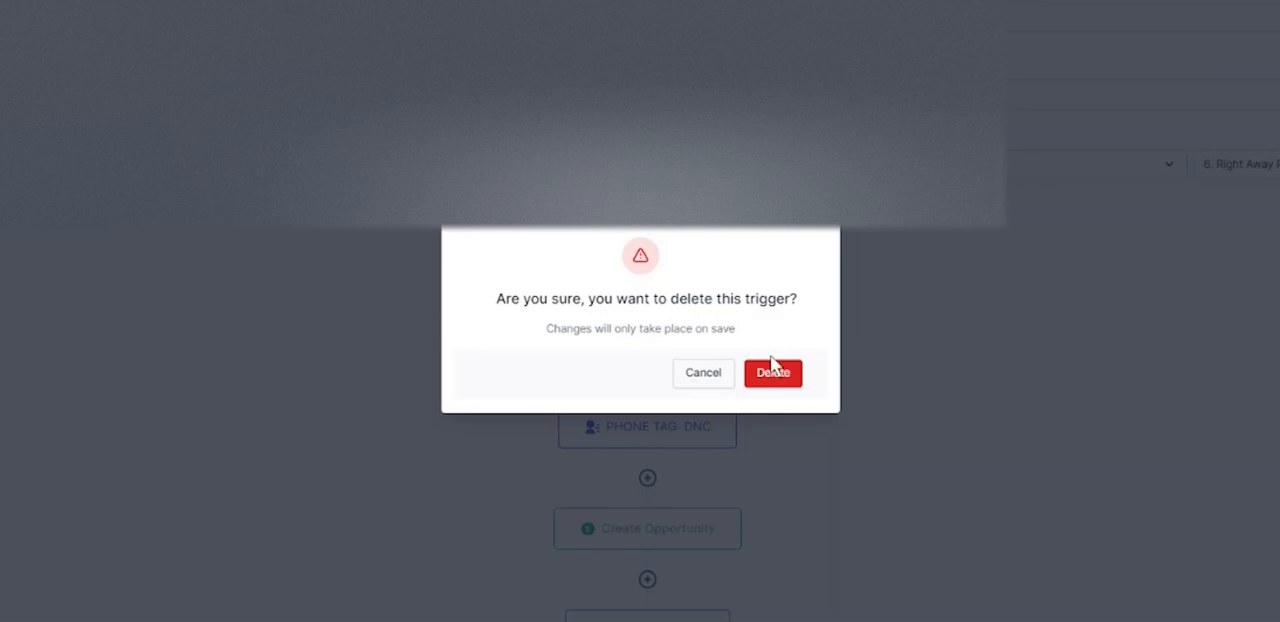
{"action": "left_click", "coordinate": [770, 372]}
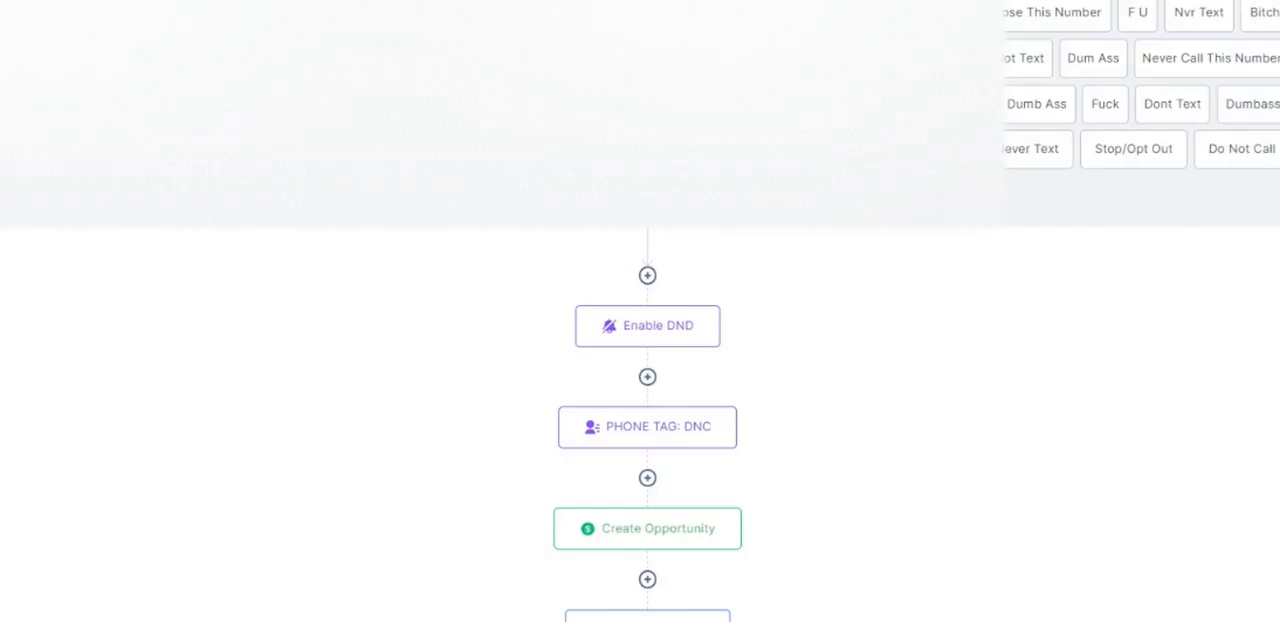
{"action": "left_click", "coordinate": [811, 600]}
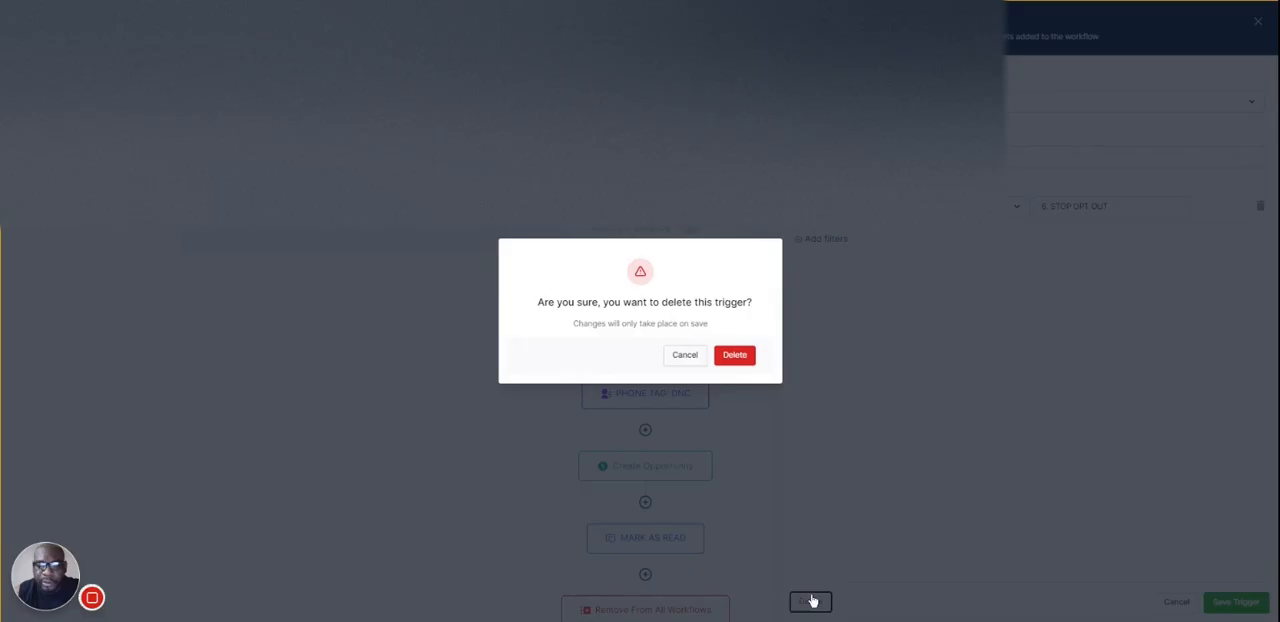
{"action": "left_click", "coordinate": [736, 356]}
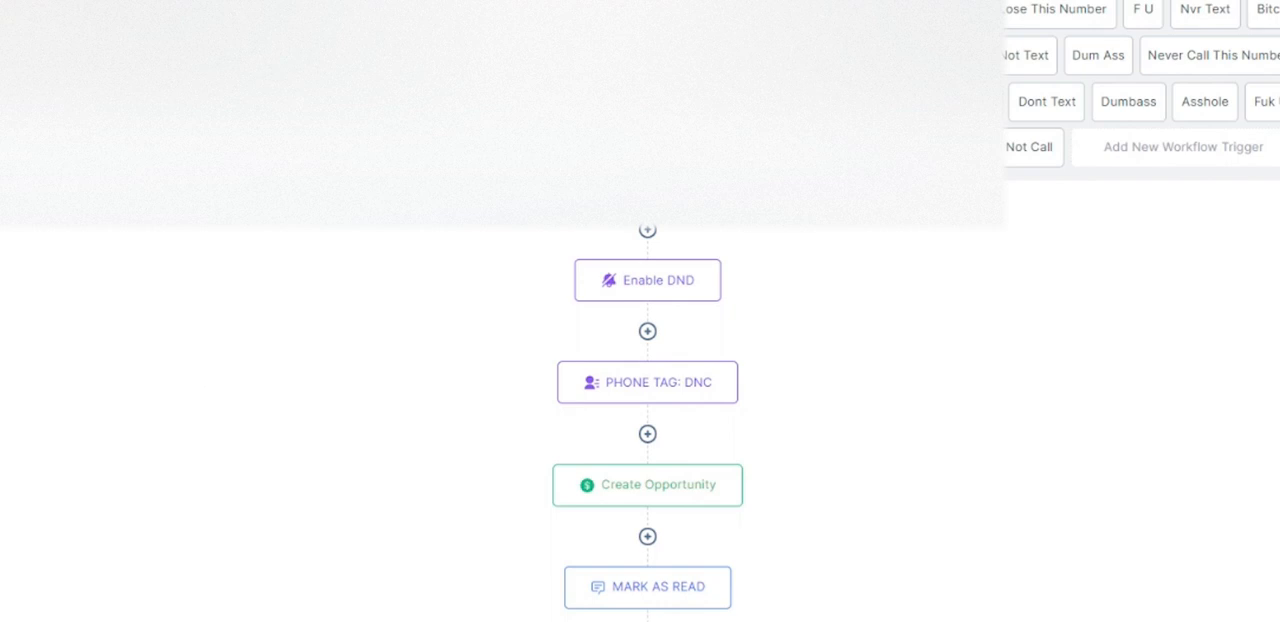
{"action": "left_click", "coordinate": [1251, 18]}
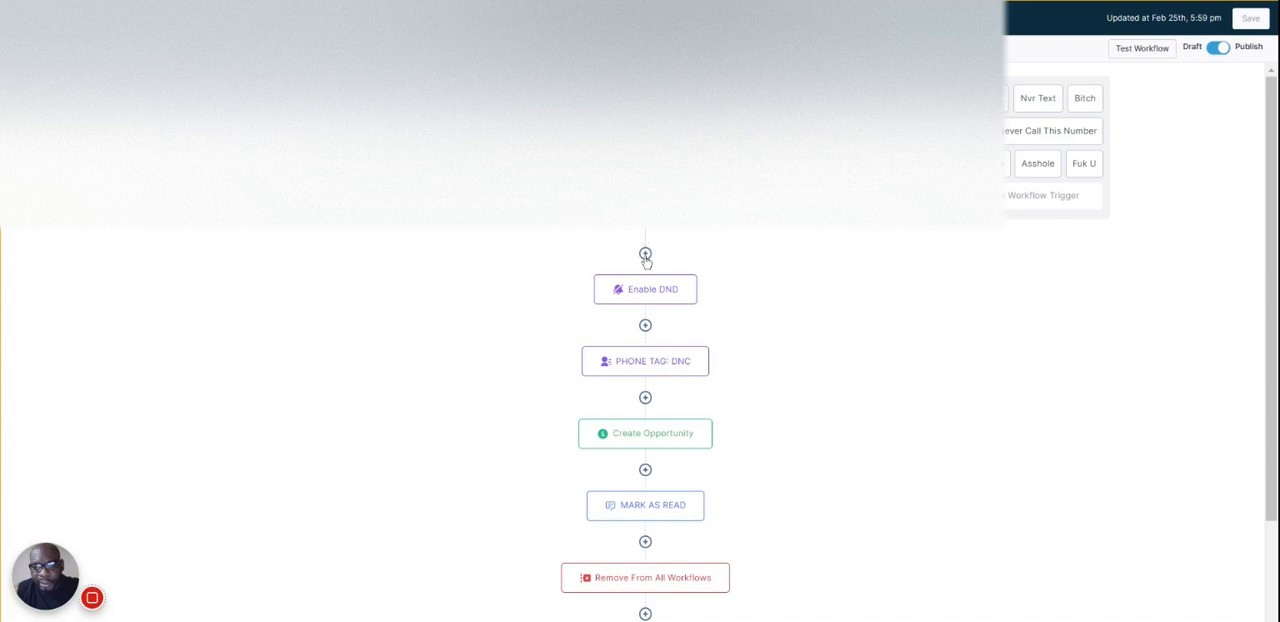
- Add a workflow trigger named 0 that fires when a customer reply exactly matches the phrase "0"
{"action": "left_click", "coordinate": [1018, 195]}
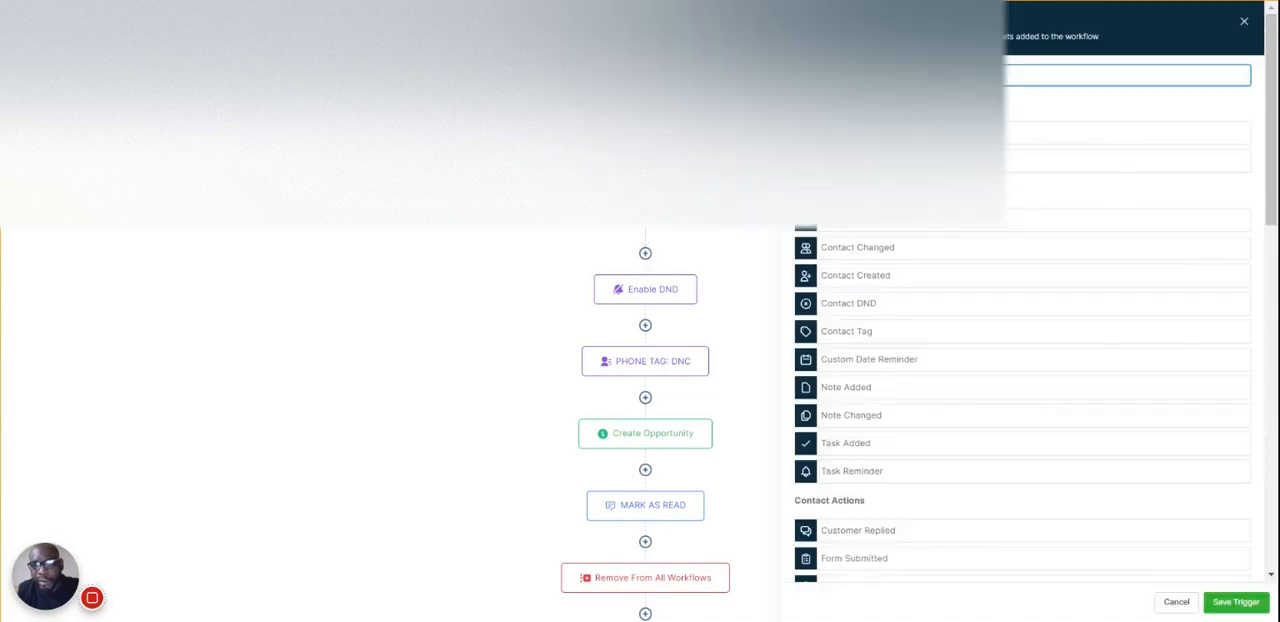
{"action": "left_click", "coordinate": [1244, 22]}
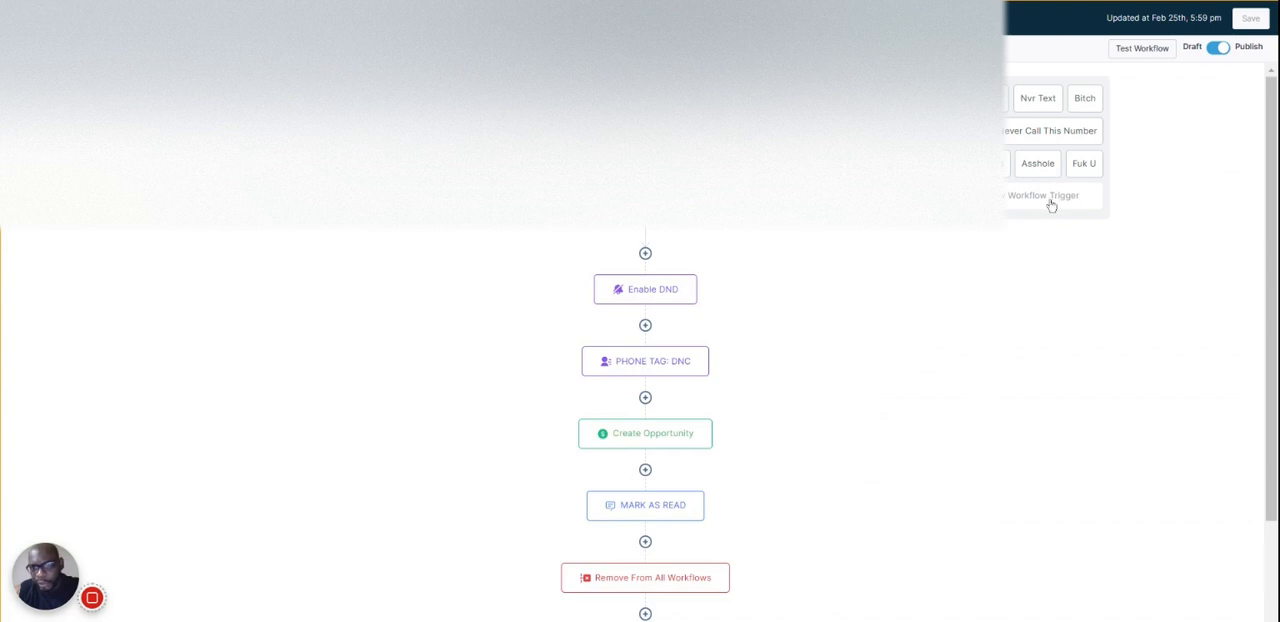
{"action": "left_click", "coordinate": [1019, 198]}
{"action": "scroll", "coordinate": [969, 277], "scroll_direction": "down", "scroll_amount": 3}
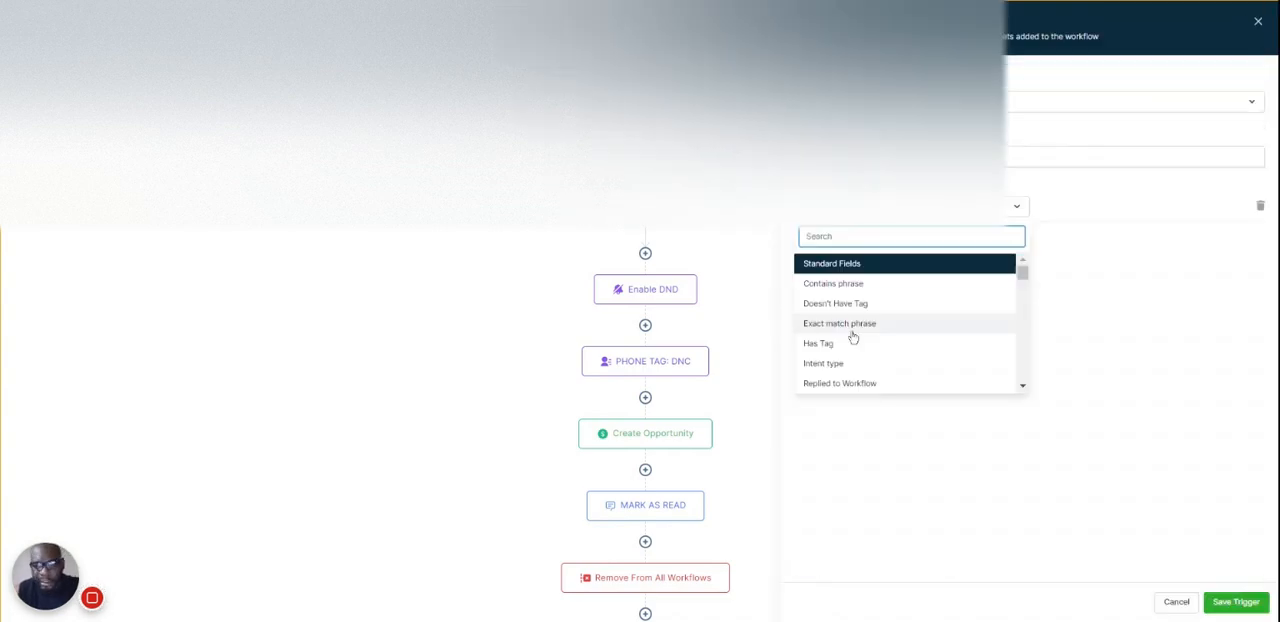
{"action": "scroll", "coordinate": [851, 337], "scroll_direction": "down", "scroll_amount": 3}
{"action": "scroll", "coordinate": [851, 337], "scroll_direction": "up", "scroll_amount": 3}
{"action": "left_click", "coordinate": [840, 326]}
{"action": "type", "text": "0"}
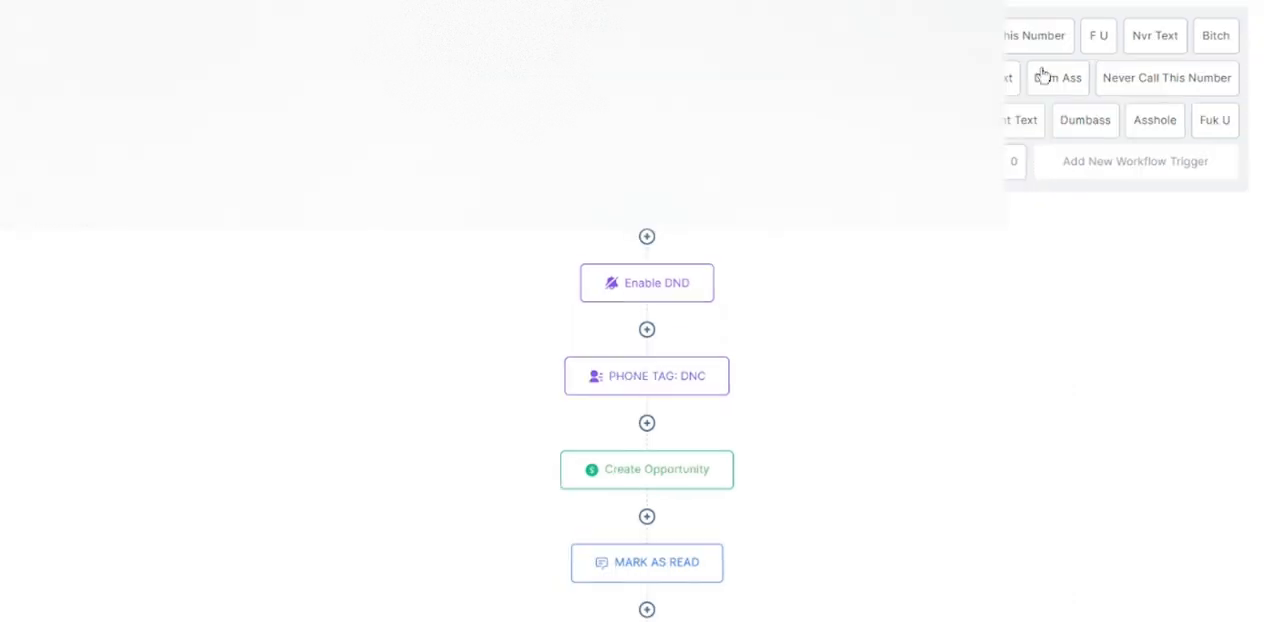
- In the PHONE TAG: DNC action, set the Phone Tags field to DNC
{"action": "scroll", "coordinate": [676, 226], "scroll_direction": "down", "scroll_amount": 1}
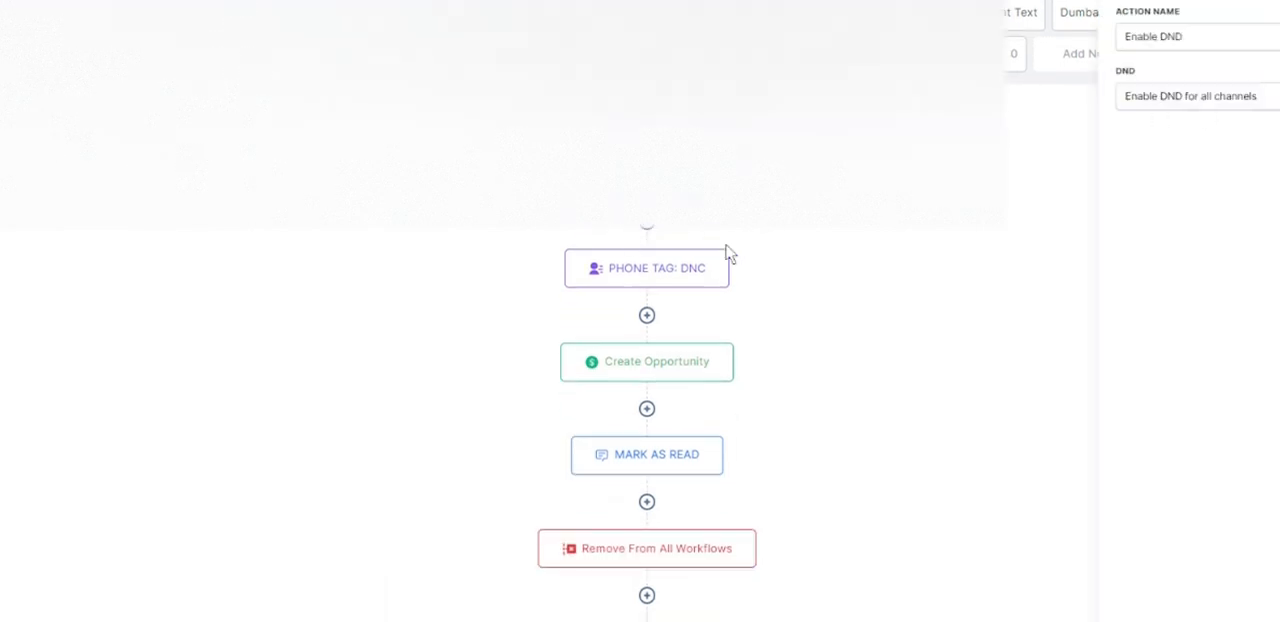
{"action": "left_click", "coordinate": [666, 272]}
{"action": "left_click", "coordinate": [1150, 108]}
{"action": "type", "text": "P"}
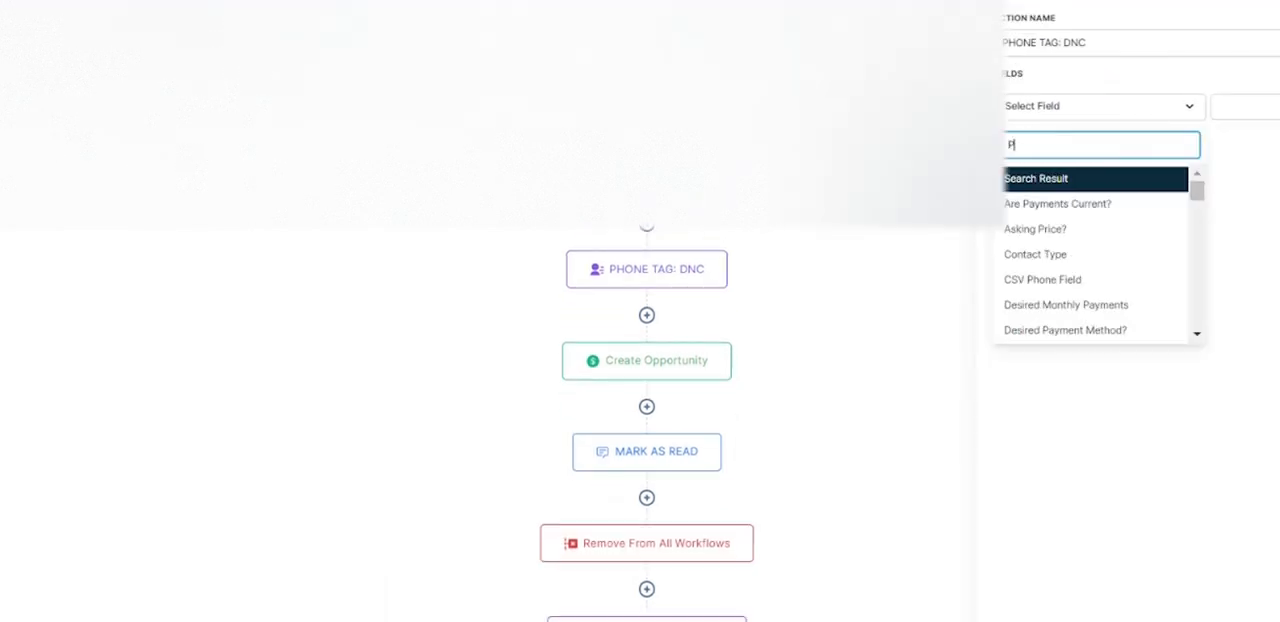
{"action": "type", "text": "HONE"}
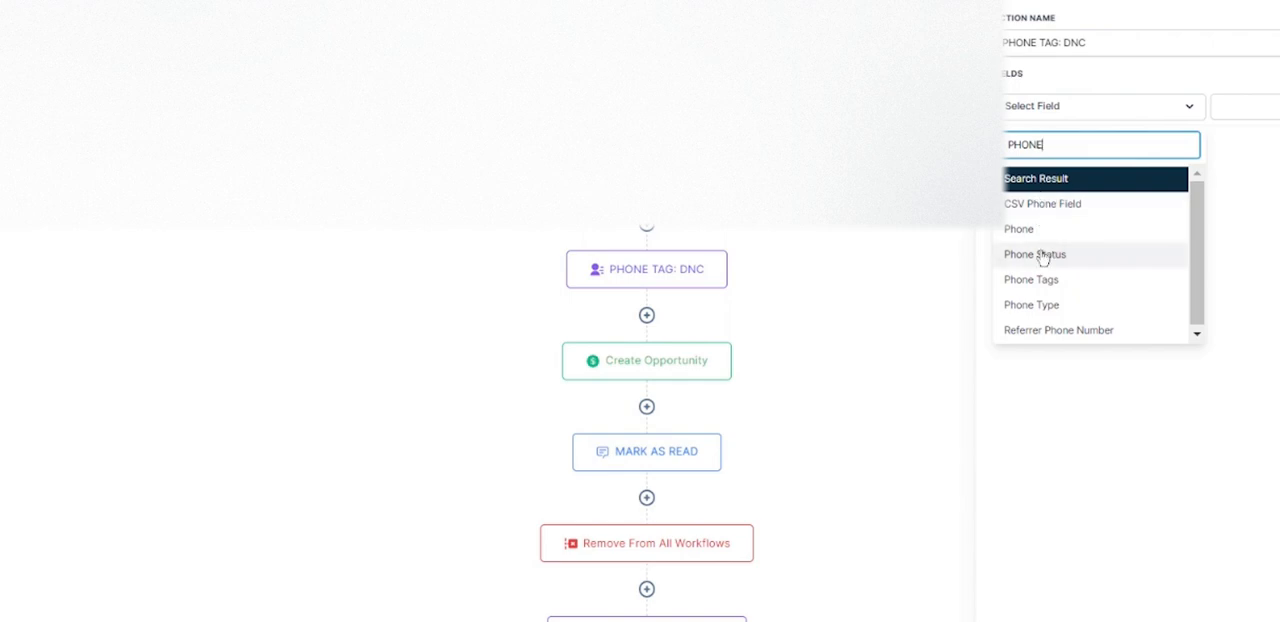
{"action": "left_click", "coordinate": [1039, 283]}
{"action": "left_click", "coordinate": [1255, 107]}
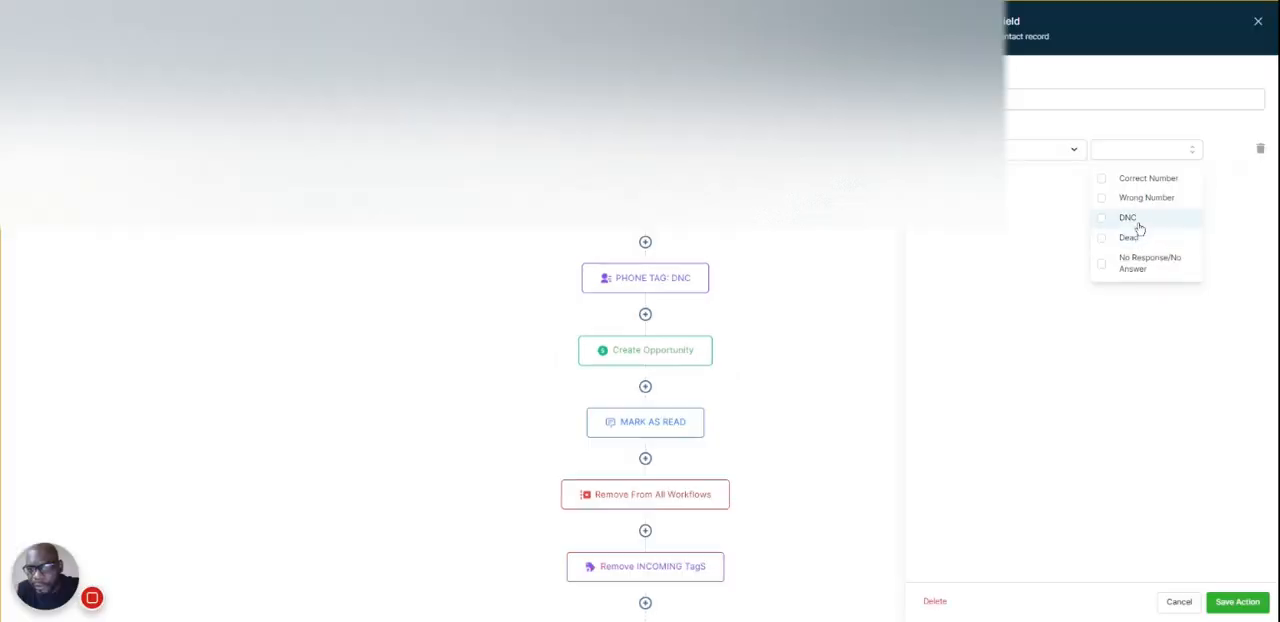
{"action": "left_click", "coordinate": [1135, 222]}
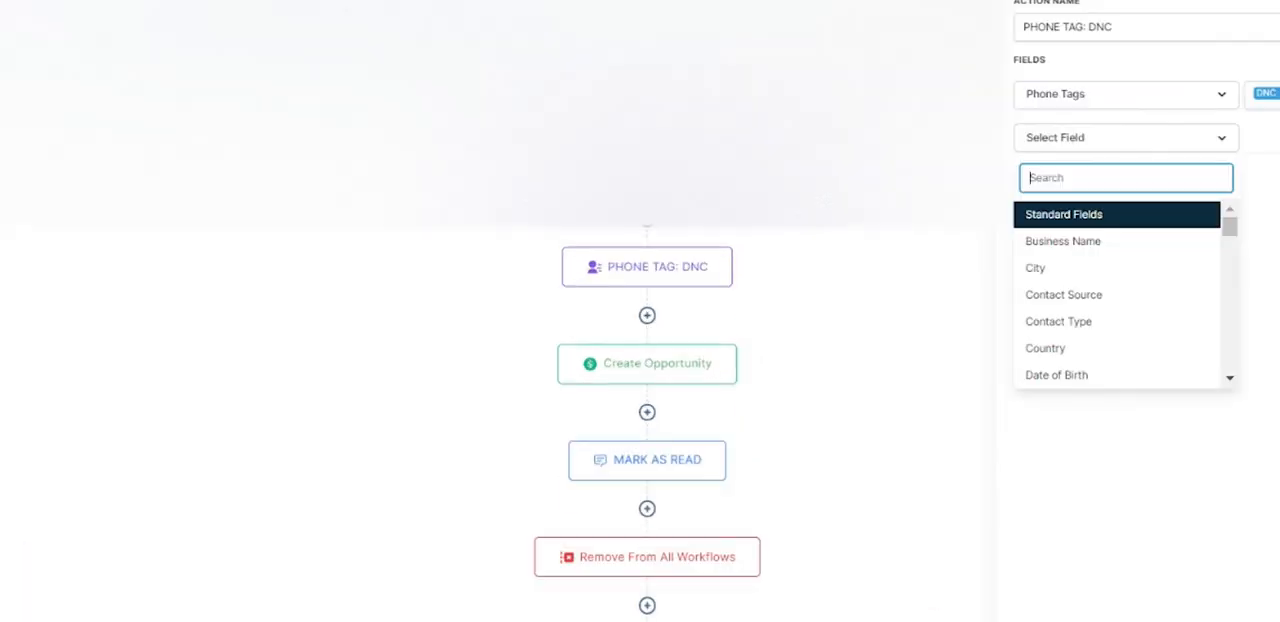
- Add a Phone Status field with the value DNC to the PHONE TAG: DNC action
{"action": "type", "text": "PHONE"}
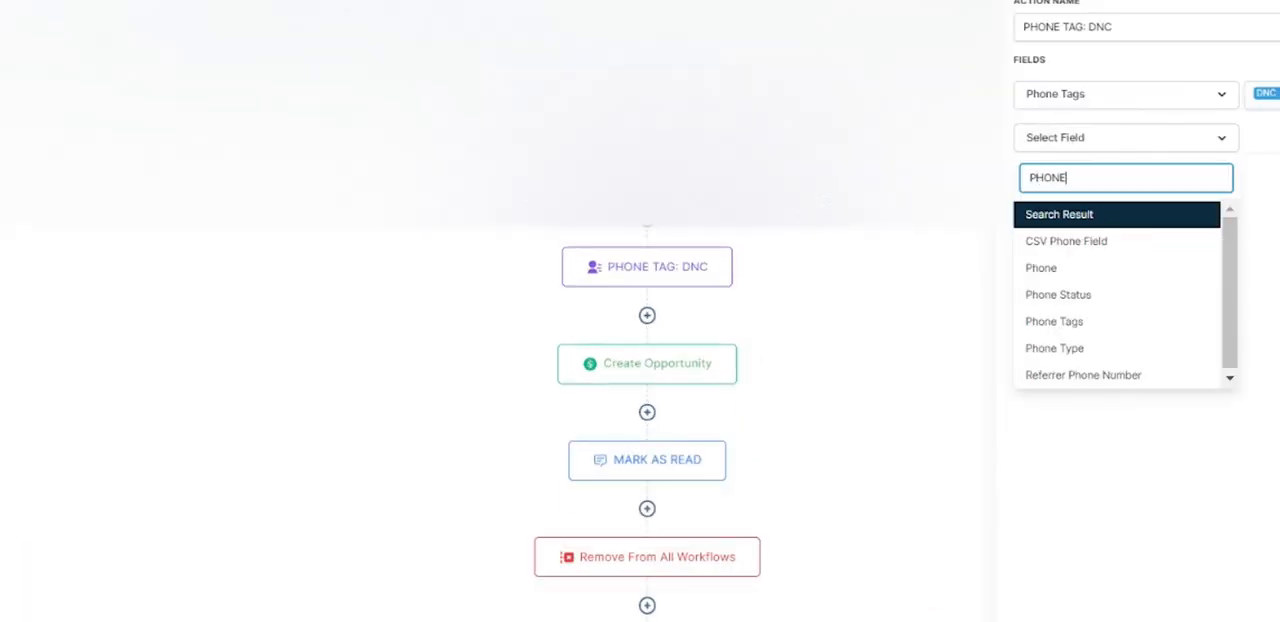
{"action": "left_click", "coordinate": [1058, 294]}
{"action": "left_click", "coordinate": [1265, 339]}
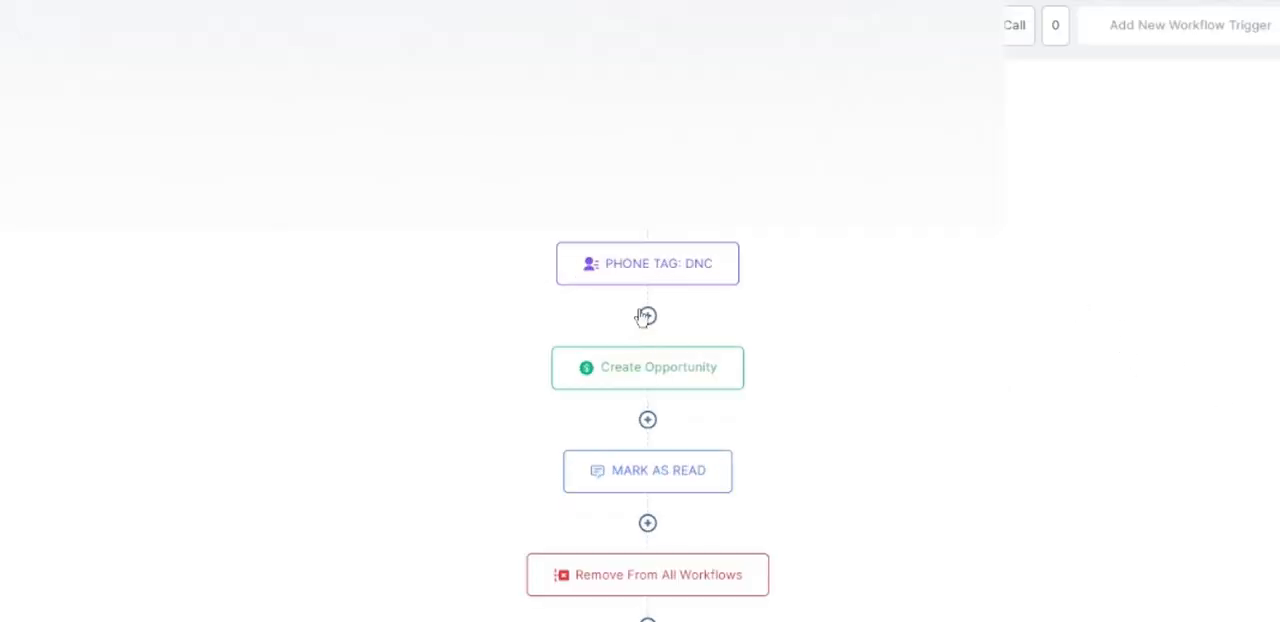
- Review the settings of the Create Opportunity, MARK AS READ and Remove From All Workflows actions
{"action": "left_click", "coordinate": [646, 378]}
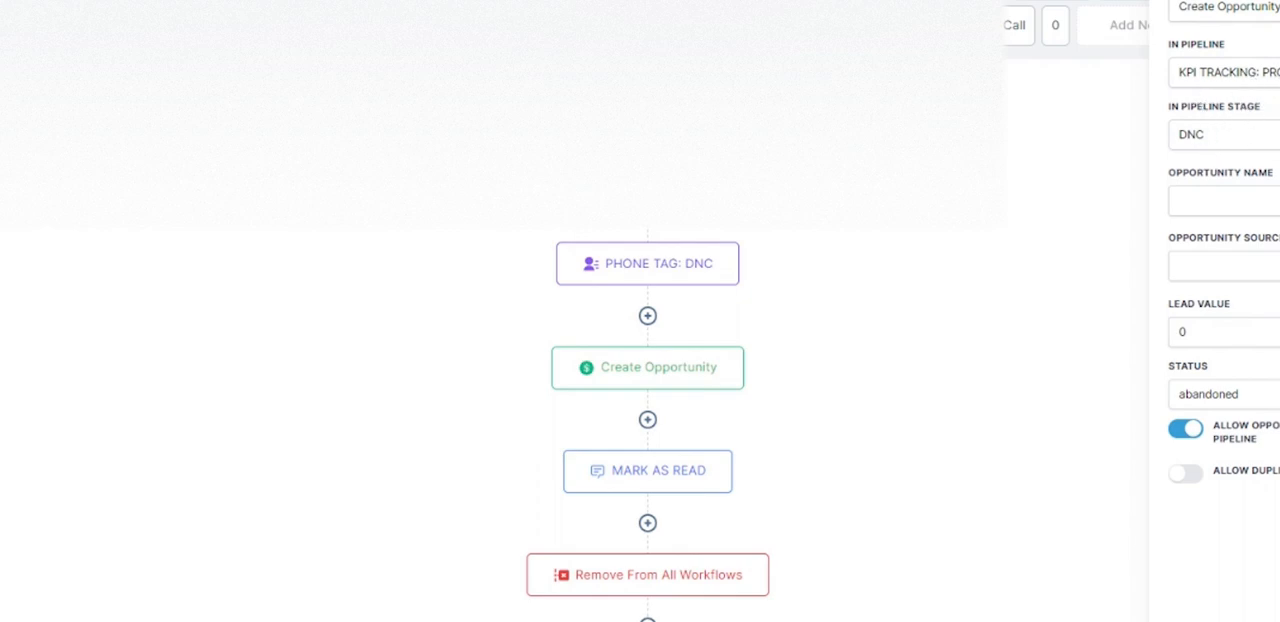
{"action": "left_click", "coordinate": [660, 484]}
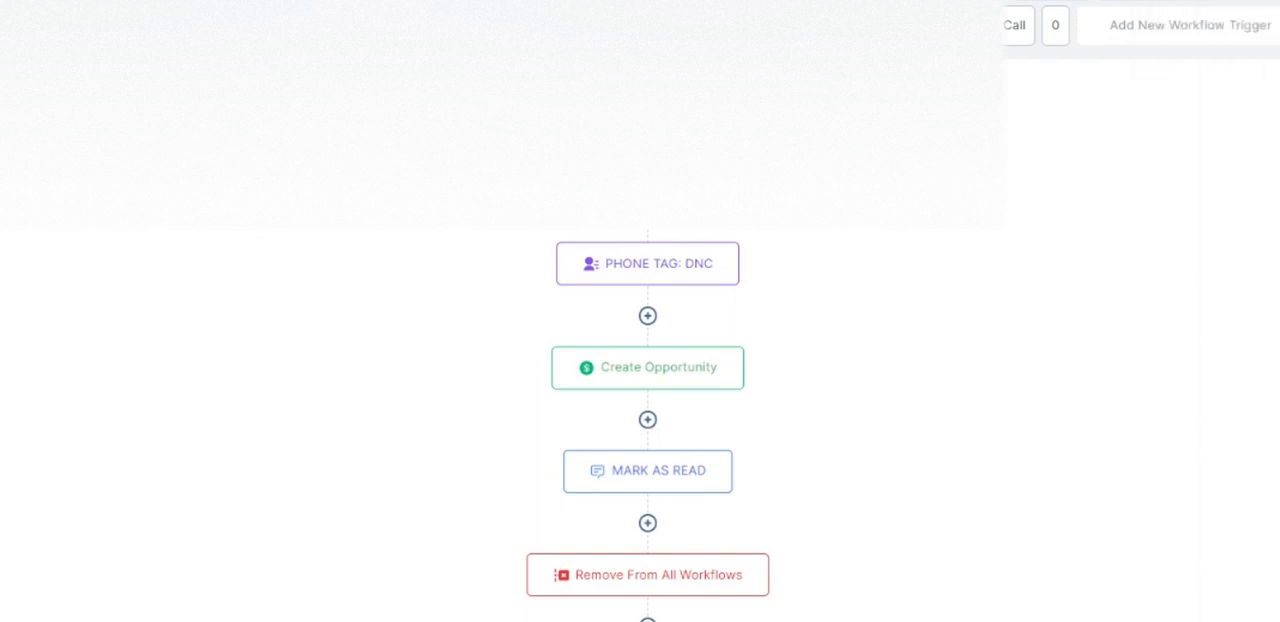
{"action": "scroll", "coordinate": [889, 274], "scroll_direction": "down", "scroll_amount": 2}
{"action": "left_click", "coordinate": [650, 395]}
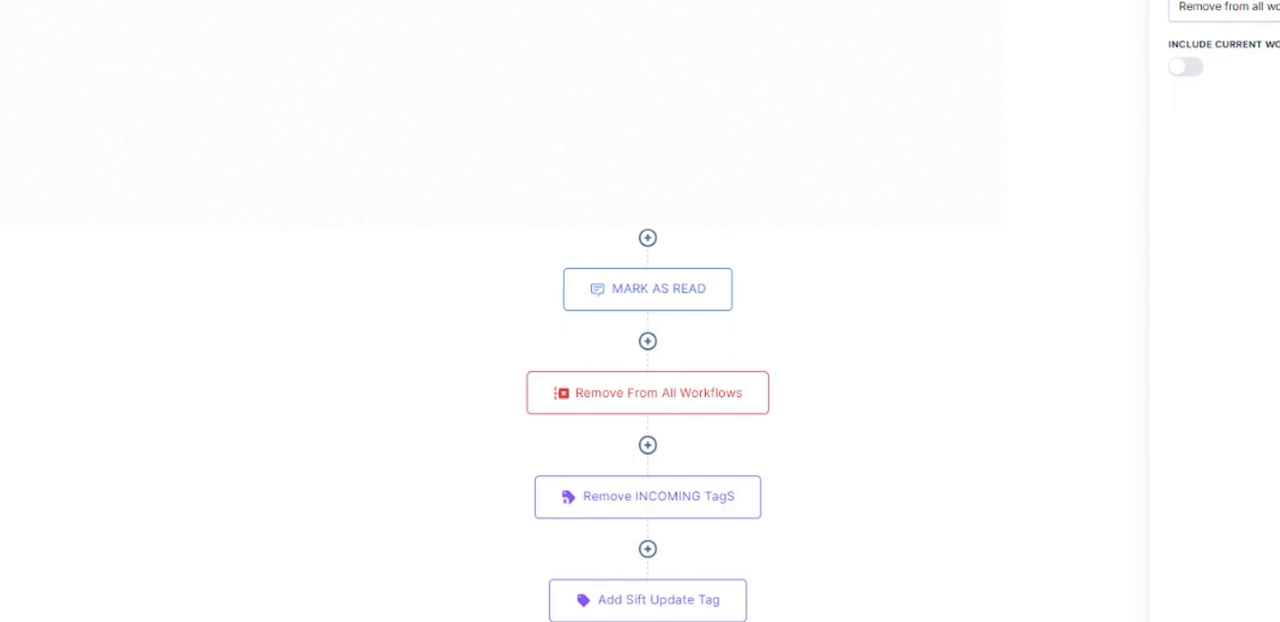
{"action": "left_click", "coordinate": [730, 382]}
- Move the Remove From All Workflows action below Add Sift Update Tag
{"action": "left_click", "coordinate": [766, 375]}
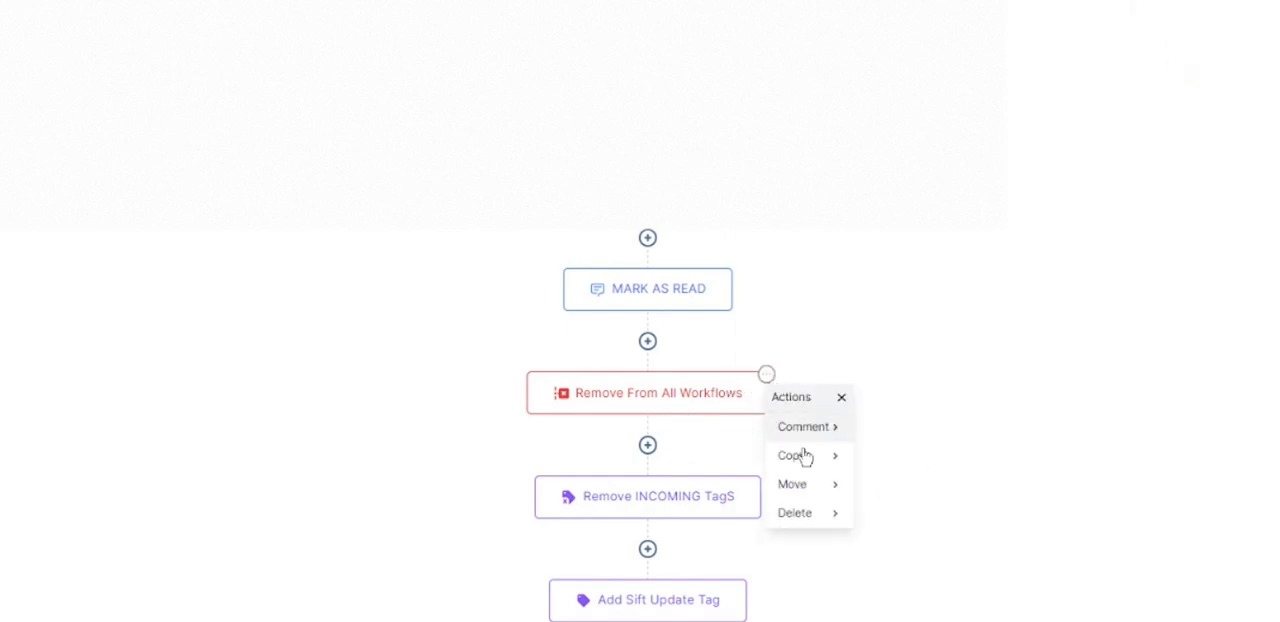
{"action": "left_click", "coordinate": [805, 483]}
{"action": "scroll", "coordinate": [760, 400], "scroll_direction": "down", "scroll_amount": 2}
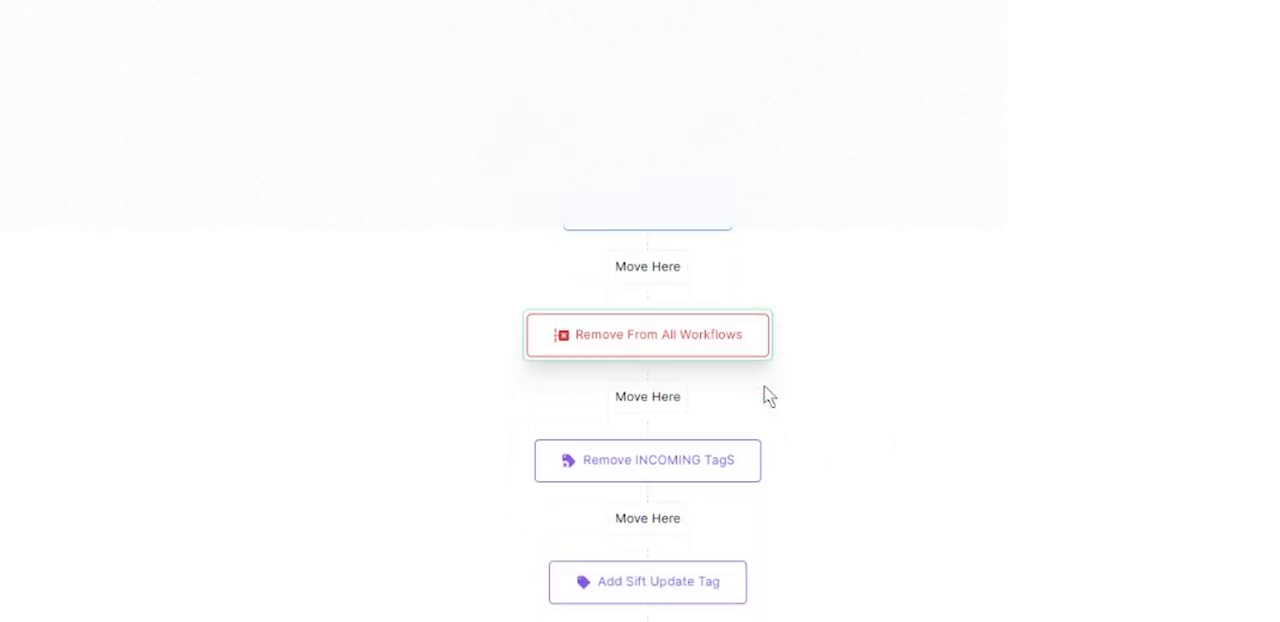
{"action": "left_click", "coordinate": [648, 620]}
{"action": "scroll", "coordinate": [1085, 454], "scroll_direction": "up", "scroll_amount": 3}
{"action": "scroll", "coordinate": [1088, 454], "scroll_direction": "down", "scroll_amount": 3}
{"action": "scroll", "coordinate": [1088, 454], "scroll_direction": "down", "scroll_amount": 1}
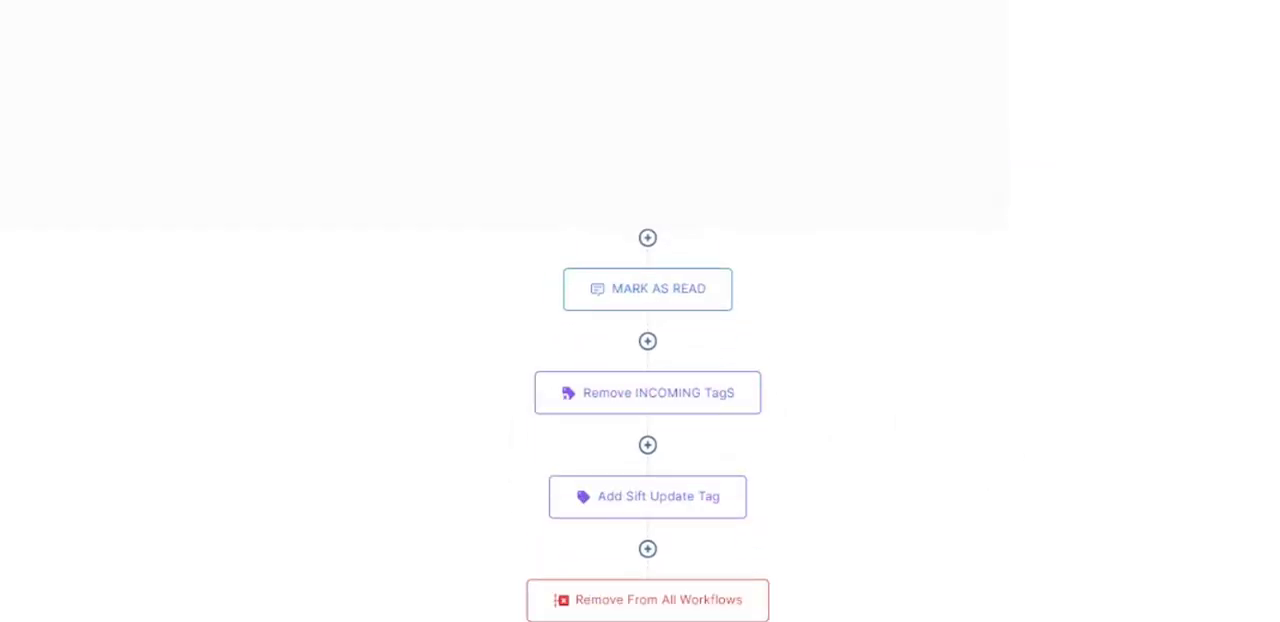
- Switch the Include Current Workflow option of the Remove From All Workflows action on and back off, and close its settings
{"action": "scroll", "coordinate": [708, 594], "scroll_direction": "up", "scroll_amount": 5}
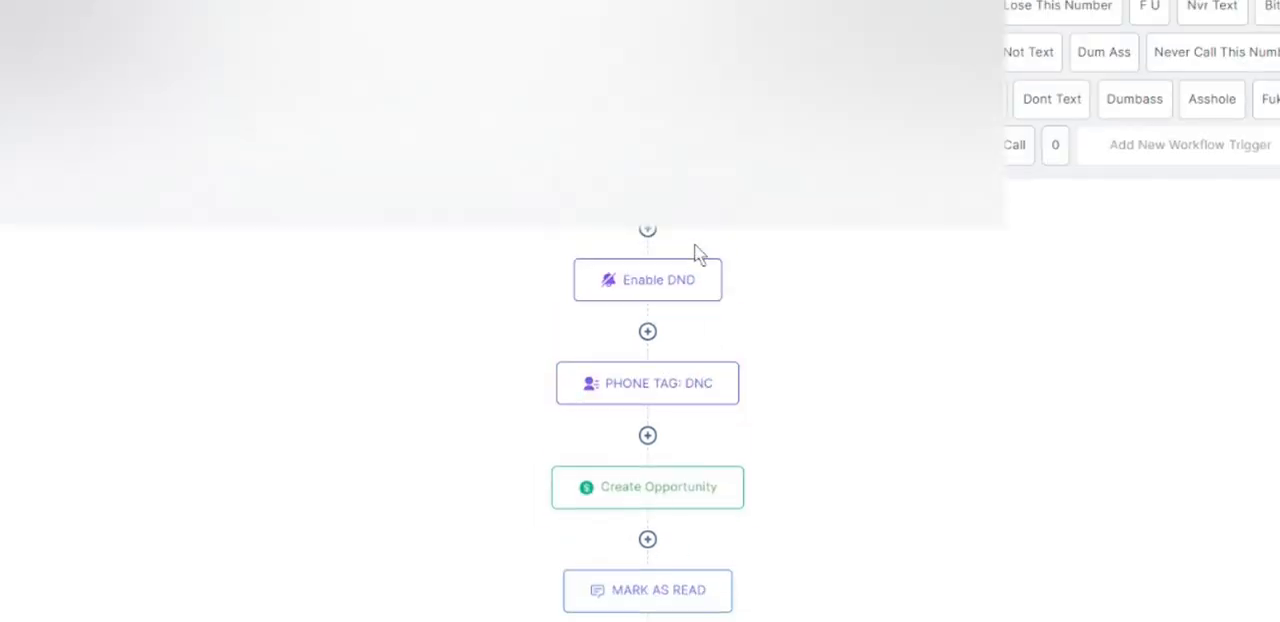
{"action": "scroll", "coordinate": [826, 282], "scroll_direction": "down", "scroll_amount": 5}
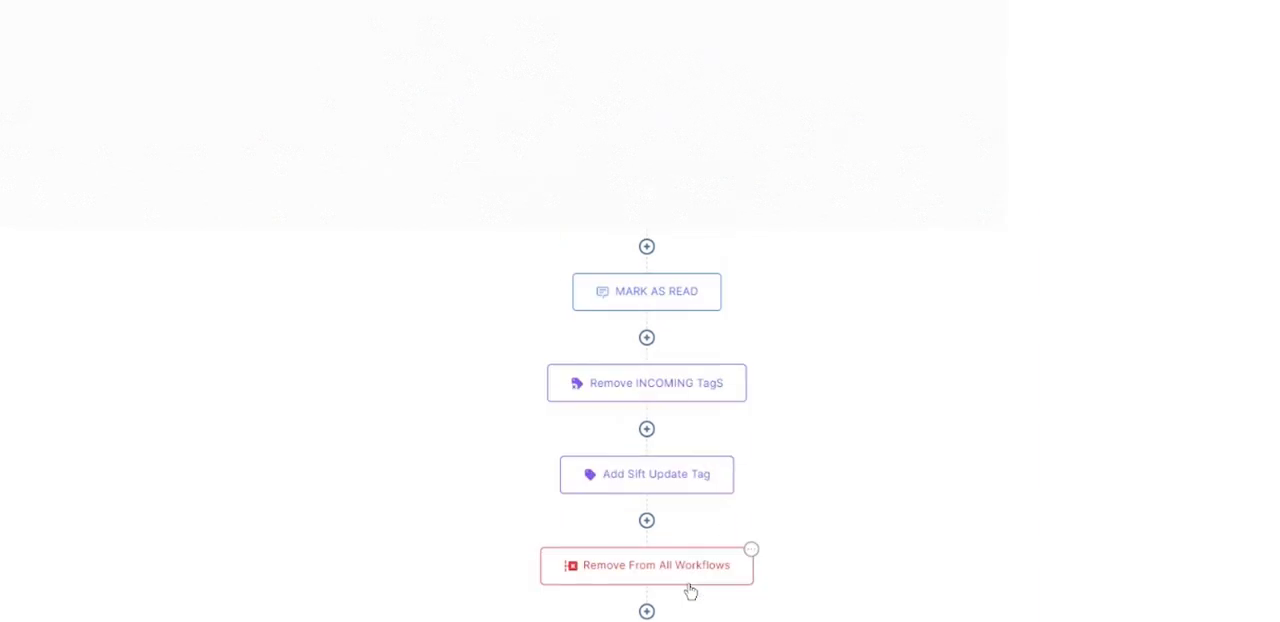
{"action": "scroll", "coordinate": [666, 551], "scroll_direction": "up", "scroll_amount": 5}
{"action": "scroll", "coordinate": [651, 303], "scroll_direction": "down", "scroll_amount": 5}
{"action": "left_click", "coordinate": [634, 564]}
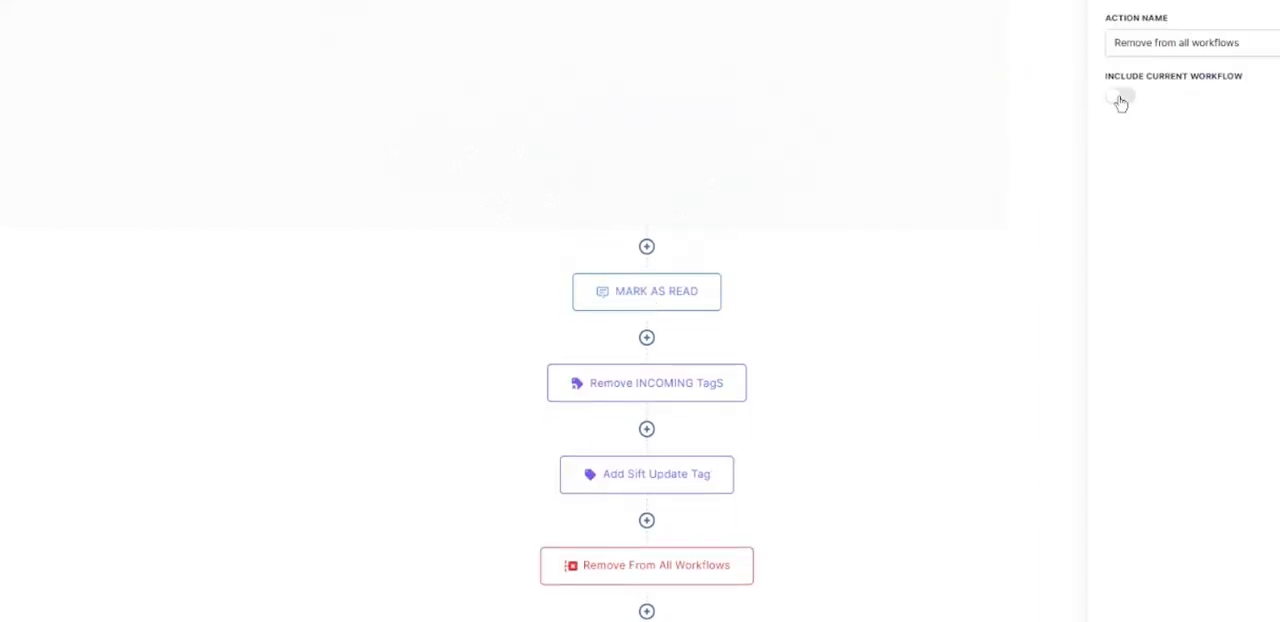
{"action": "left_click", "coordinate": [1122, 96]}
{"action": "left_click", "coordinate": [1205, 62]}
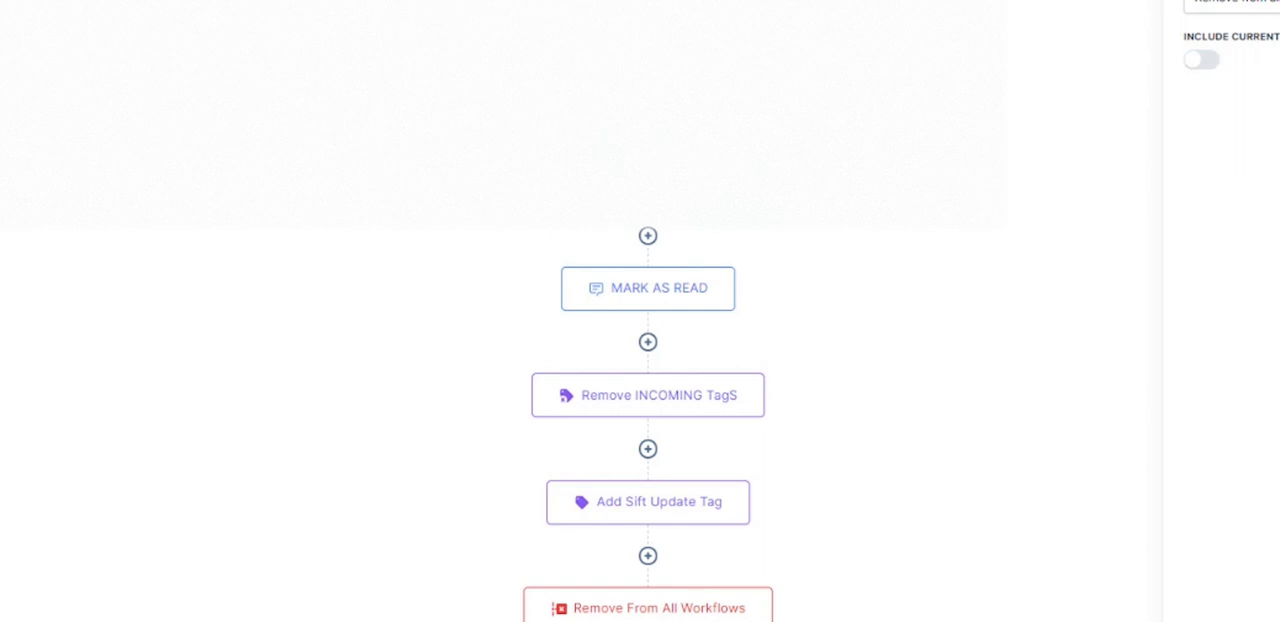
{"action": "left_click", "coordinate": [956, 303]}
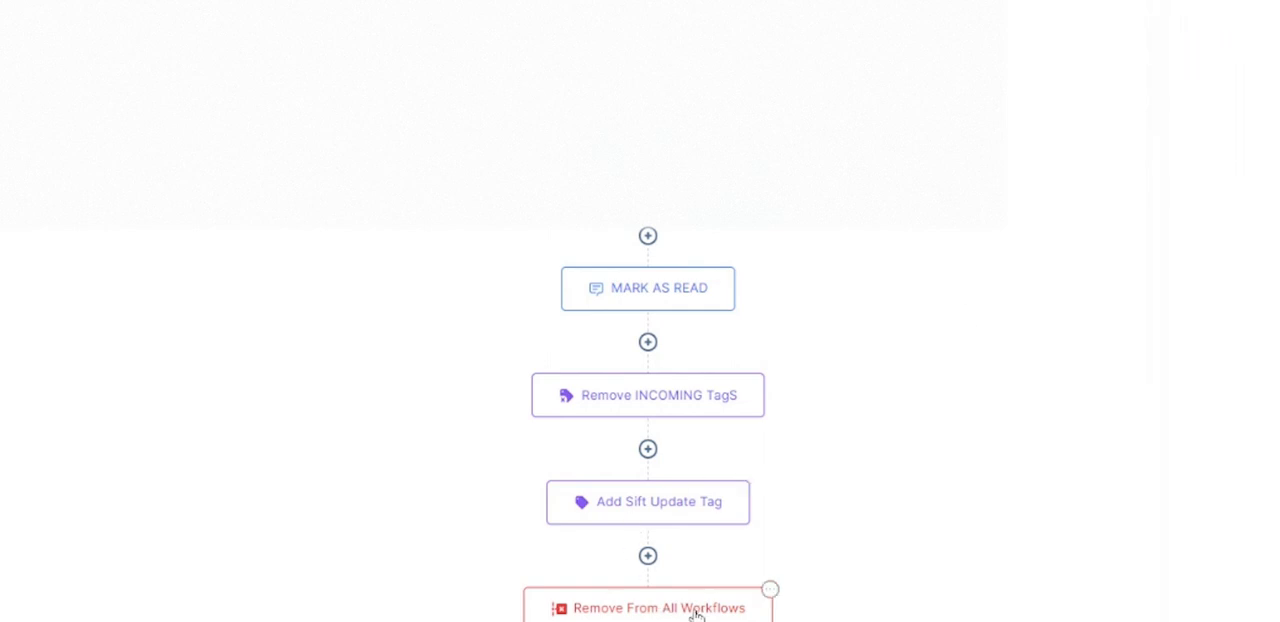
- Review the order of the workflow's actions and check the settings of the 0 trigger
{"action": "scroll", "coordinate": [880, 590], "scroll_direction": "up", "scroll_amount": 3}
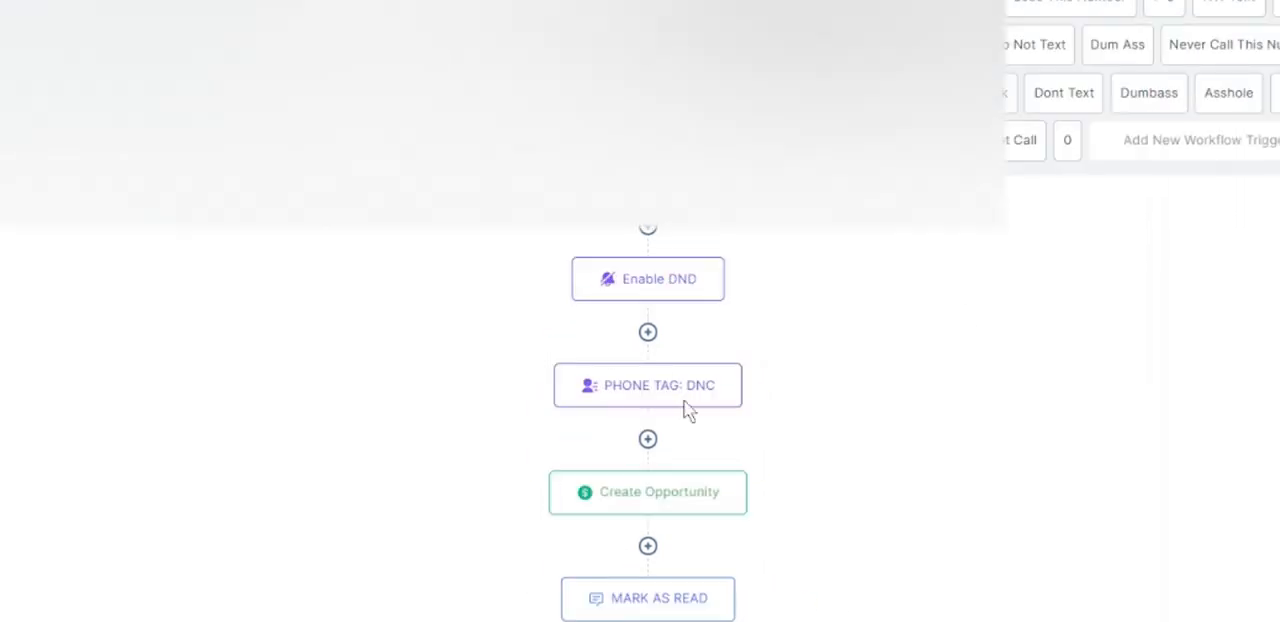
{"action": "scroll", "coordinate": [660, 372], "scroll_direction": "down", "scroll_amount": 3}
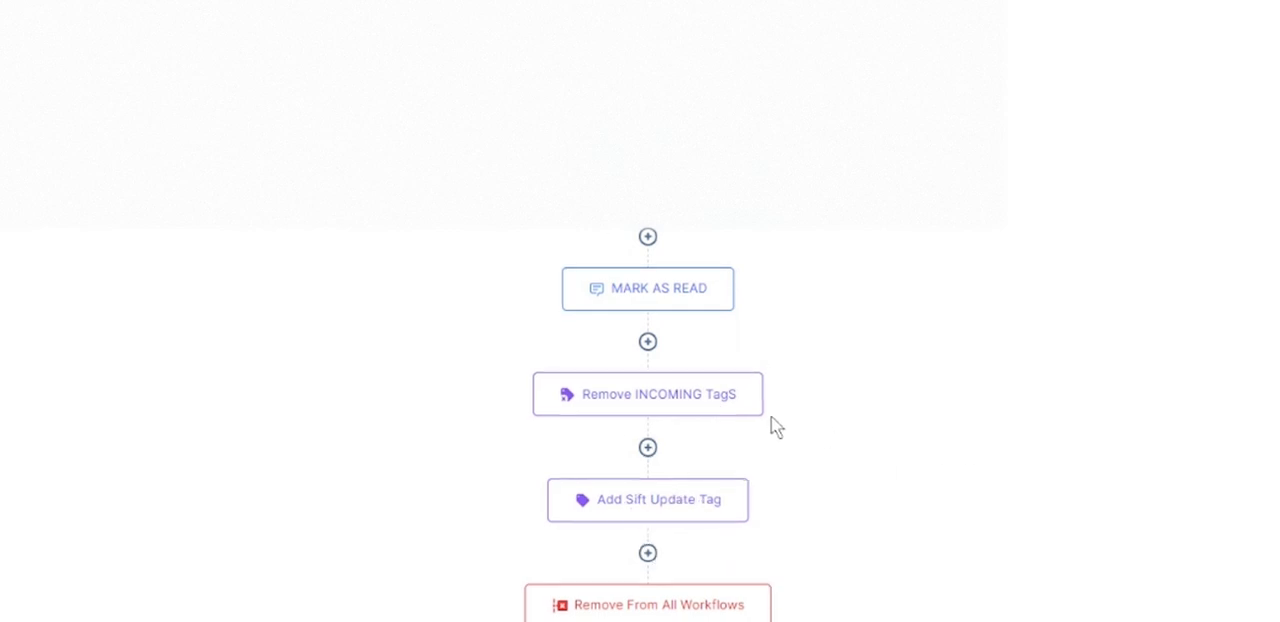
{"action": "scroll", "coordinate": [771, 427], "scroll_direction": "up", "scroll_amount": 3}
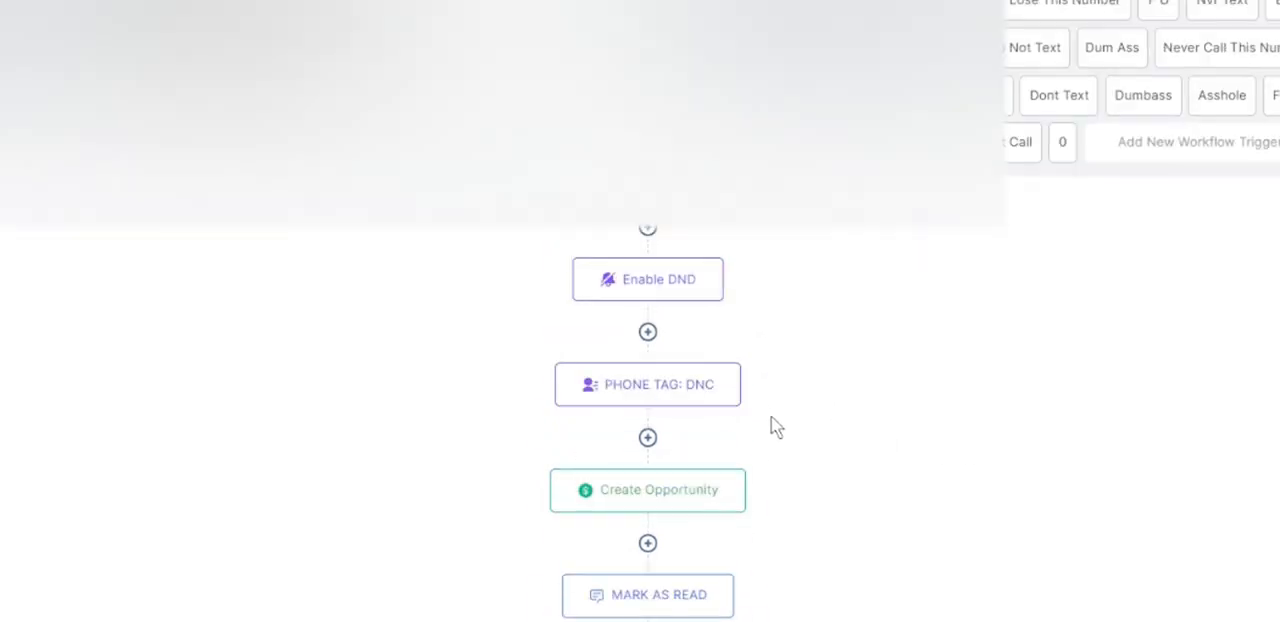
{"action": "left_click", "coordinate": [1072, 141]}
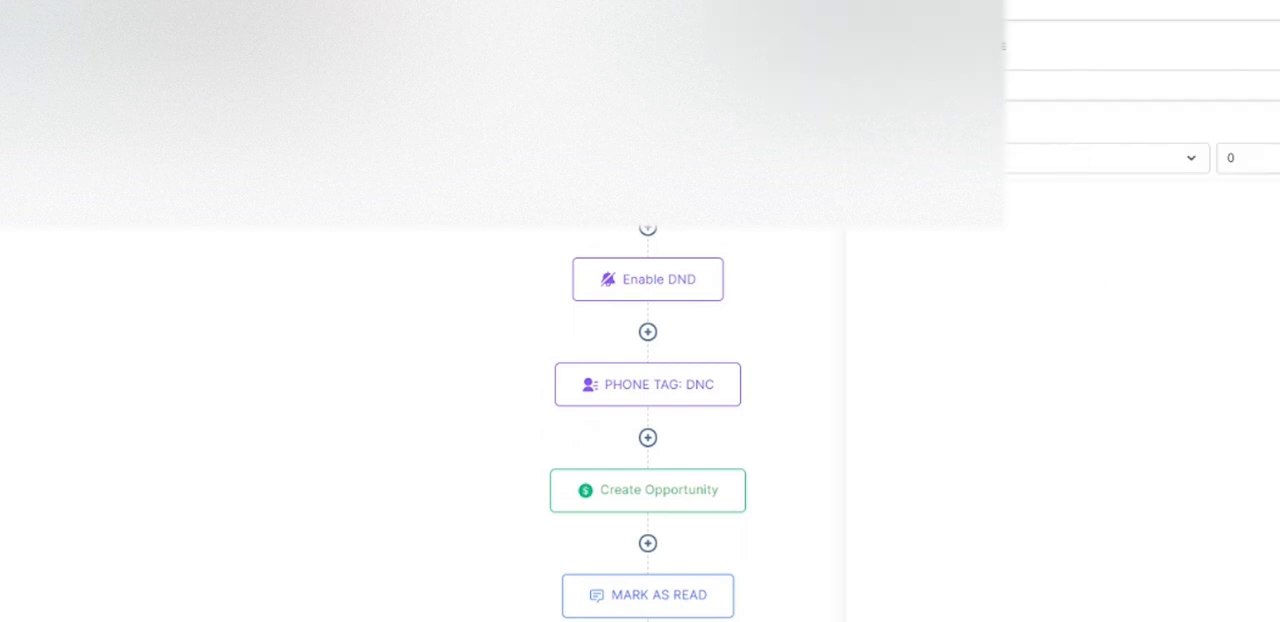
{"action": "key", "text": "Escape"}
- Add a Customer Replied trigger with an Exact match phrase filter for the letter O
{"action": "left_click", "coordinate": [1195, 141]}
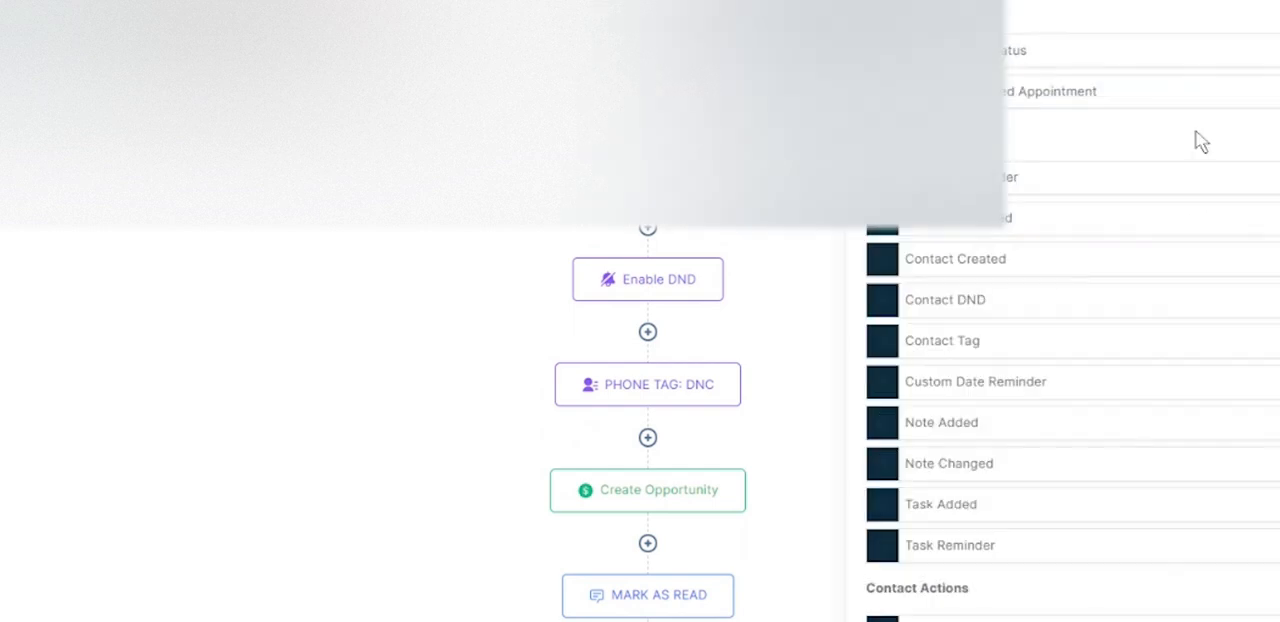
{"action": "type", "text": "reply"}
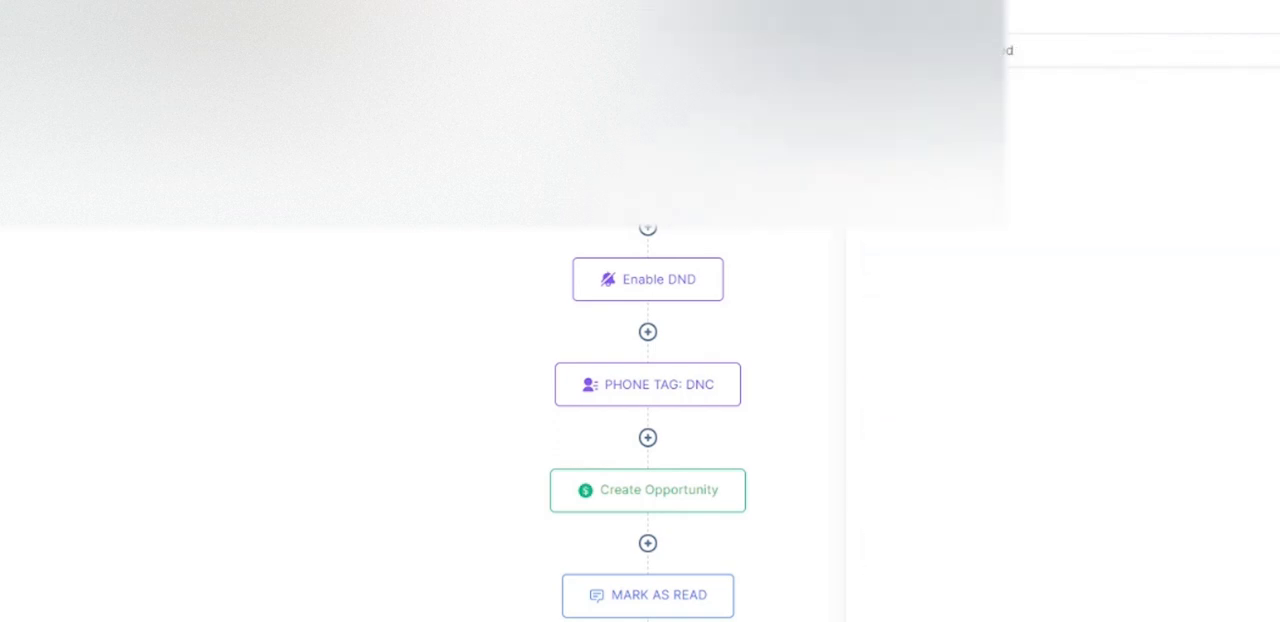
{"action": "left_click", "coordinate": [1008, 51]}
{"action": "left_click", "coordinate": [1140, 98]}
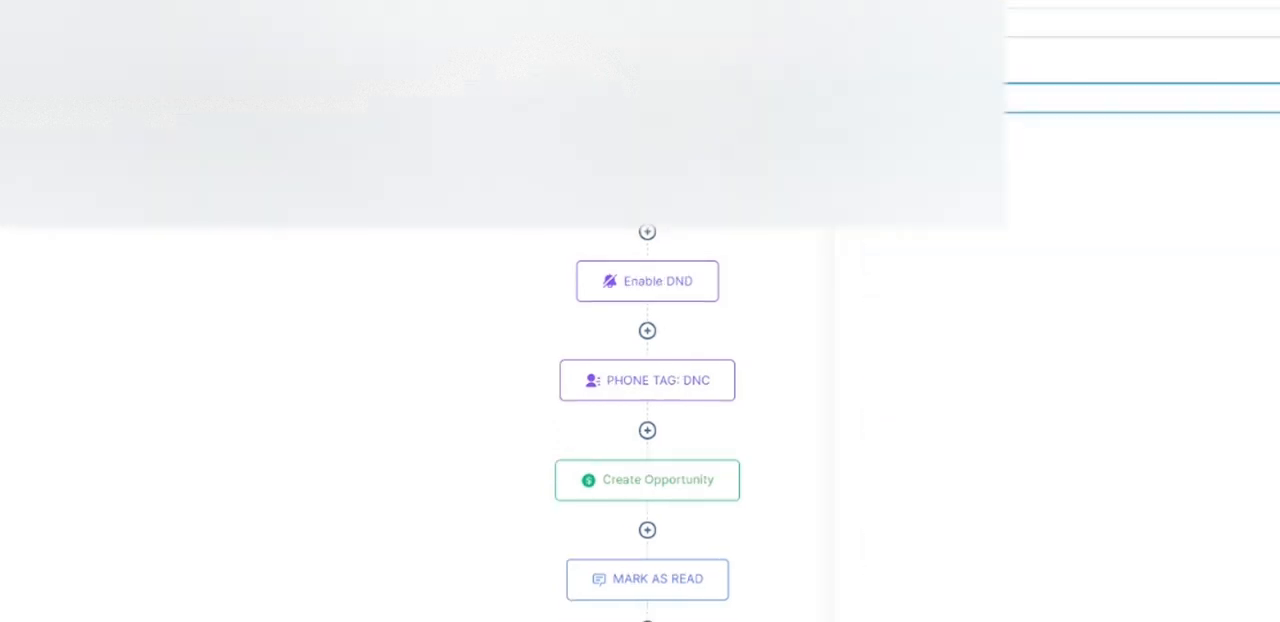
{"action": "left_click", "coordinate": [1023, 157]}
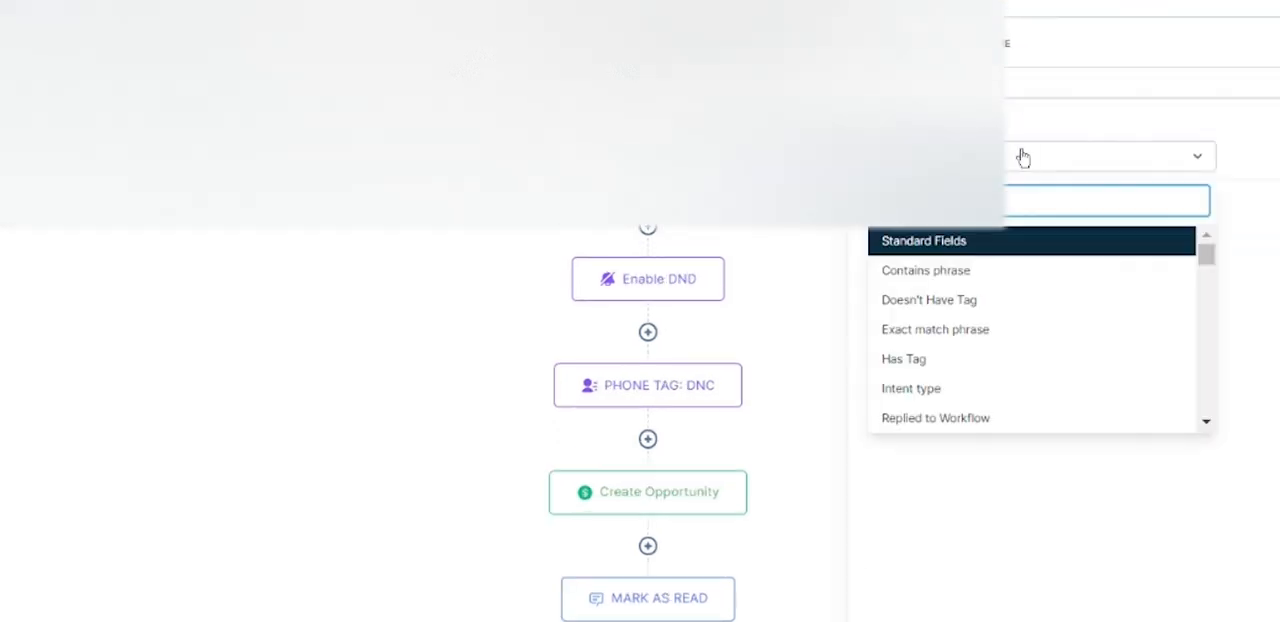
{"action": "left_click", "coordinate": [973, 337]}
{"action": "type", "text": "c"}
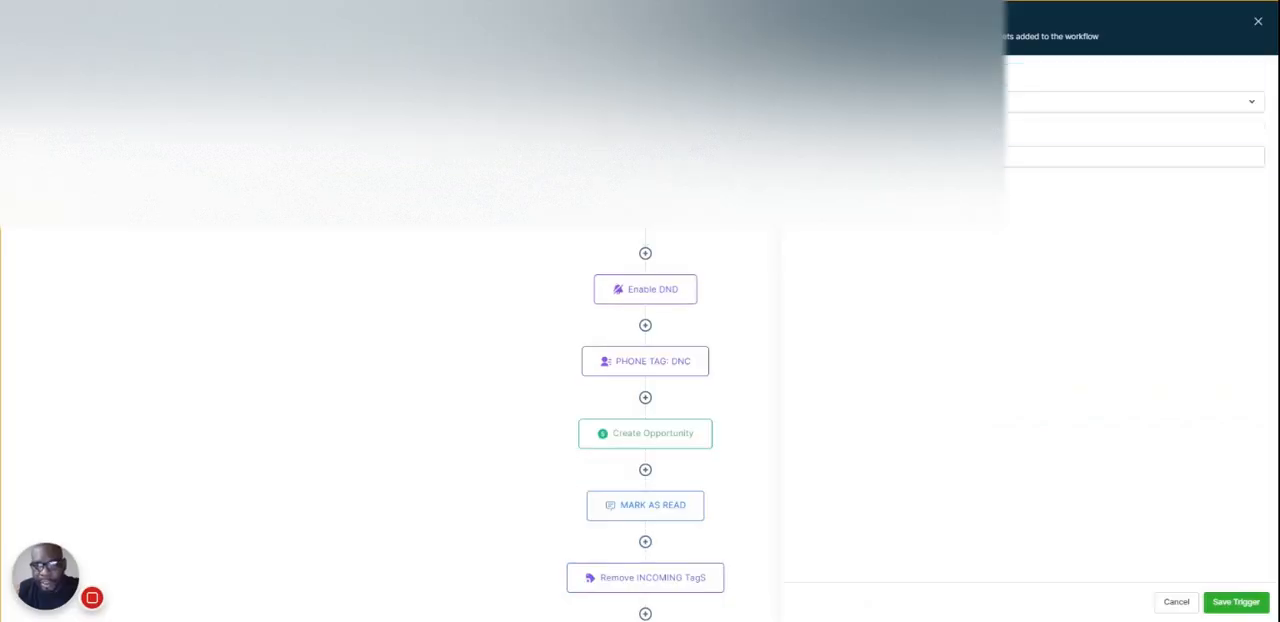
- Add further Customer Replied triggers with exact-match phrases for the remaining variants, including 0. and O
{"action": "left_click", "coordinate": [1030, 157]}
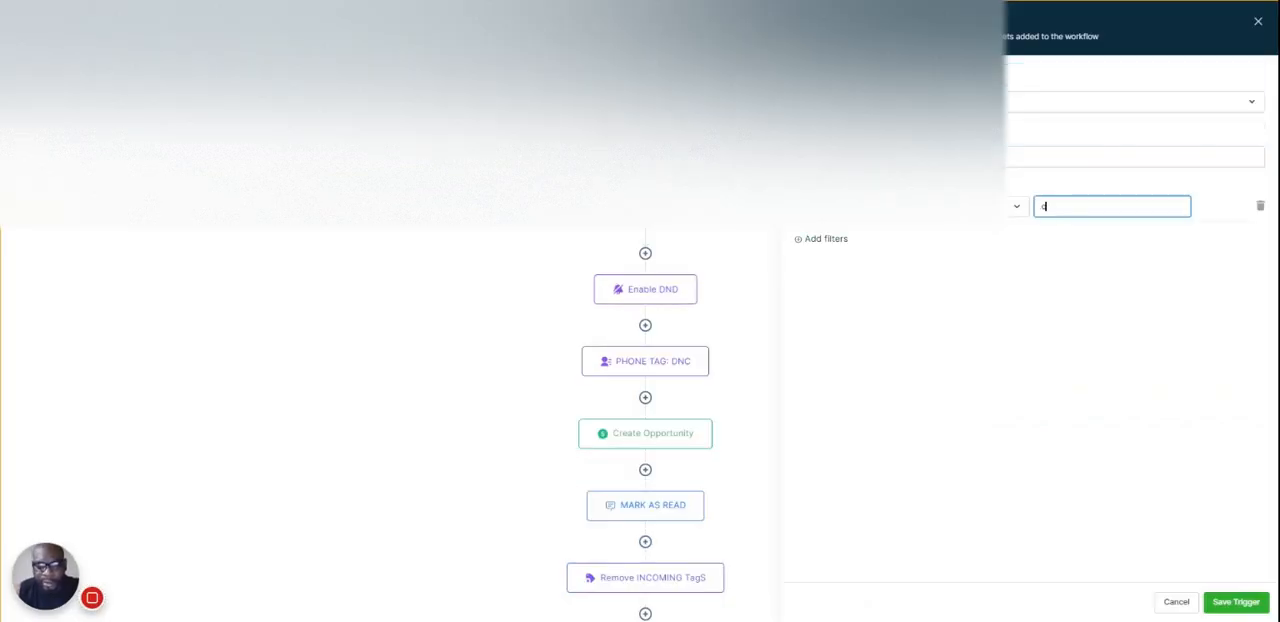
{"action": "left_click", "coordinate": [1212, 600]}
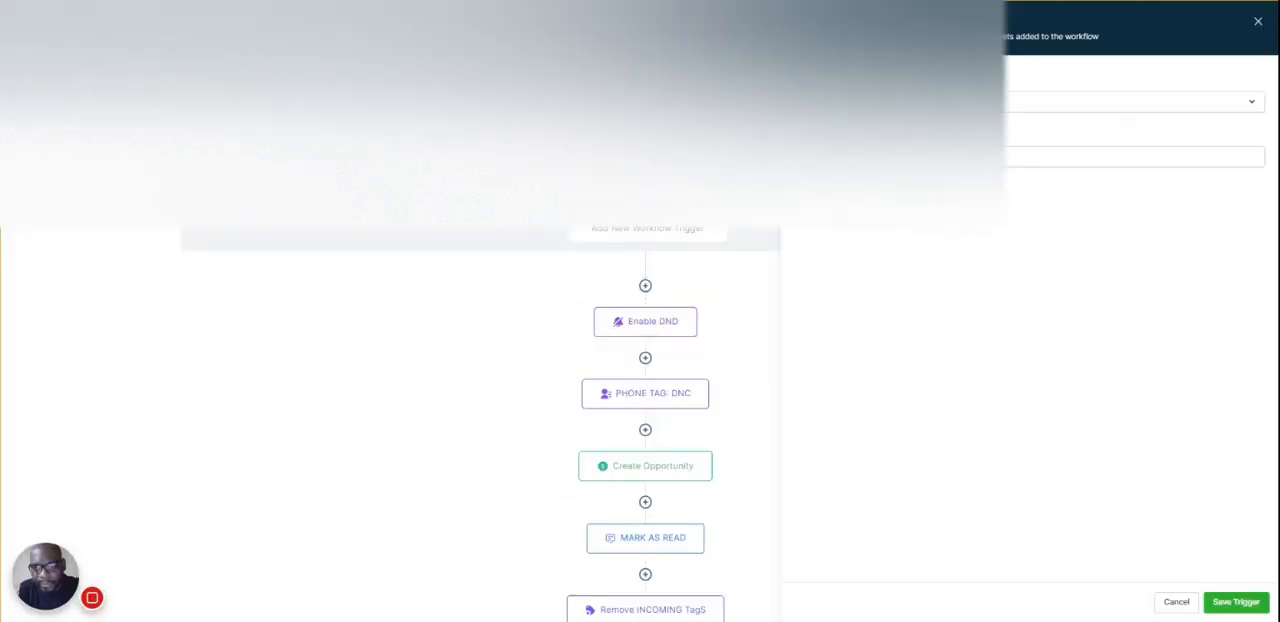
{"action": "left_click", "coordinate": [1134, 156]}
{"action": "left_click", "coordinate": [1112, 206]}
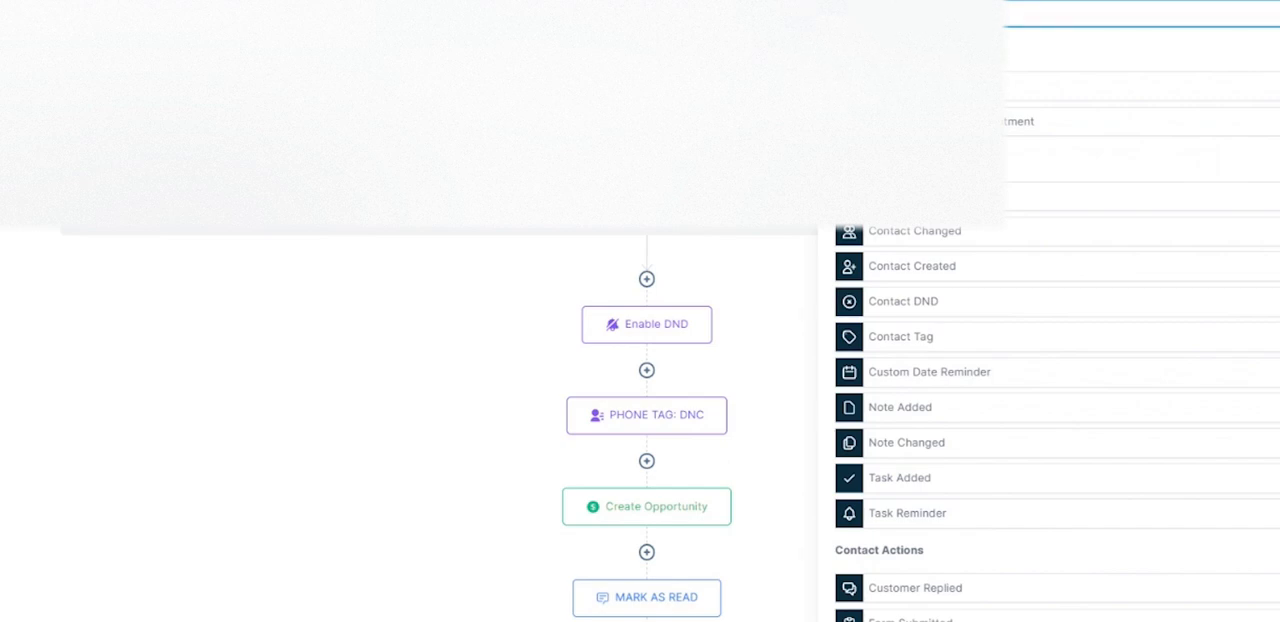
- Start another Customer Replied trigger and examine the choices offered by its Reply channel and Replied to Workflow filters
{"action": "type", "text": "rep"}
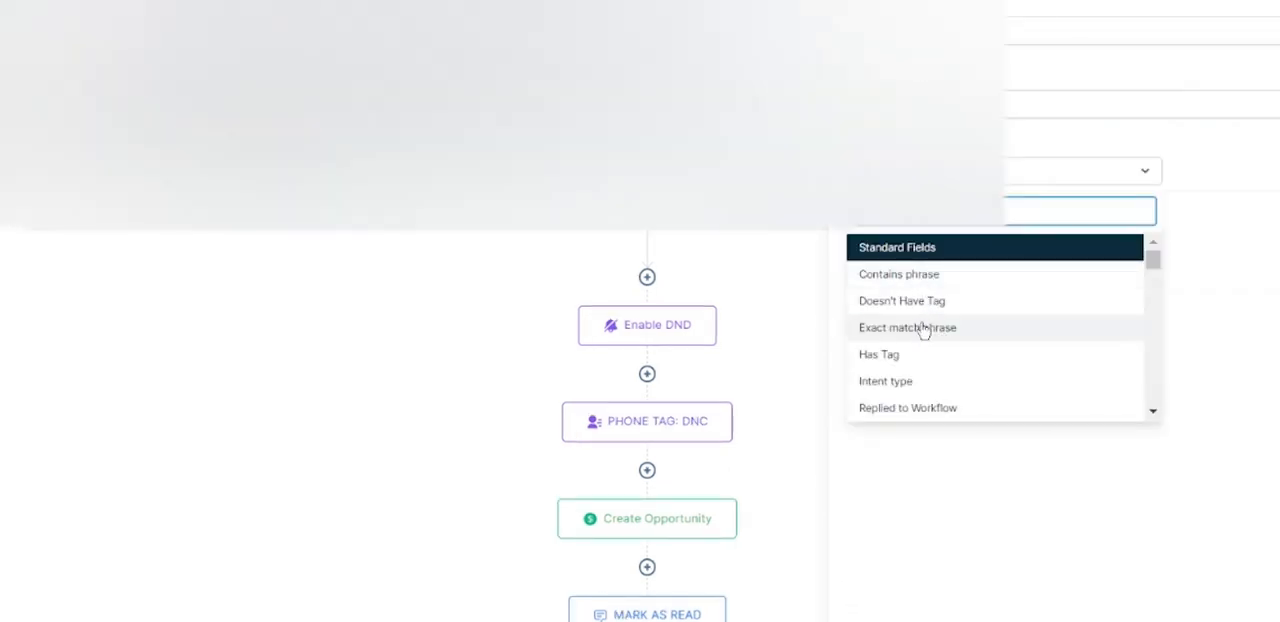
{"action": "scroll", "coordinate": [931, 366], "scroll_direction": "down", "scroll_amount": 2}
{"action": "scroll", "coordinate": [931, 366], "scroll_direction": "up", "scroll_amount": 2}
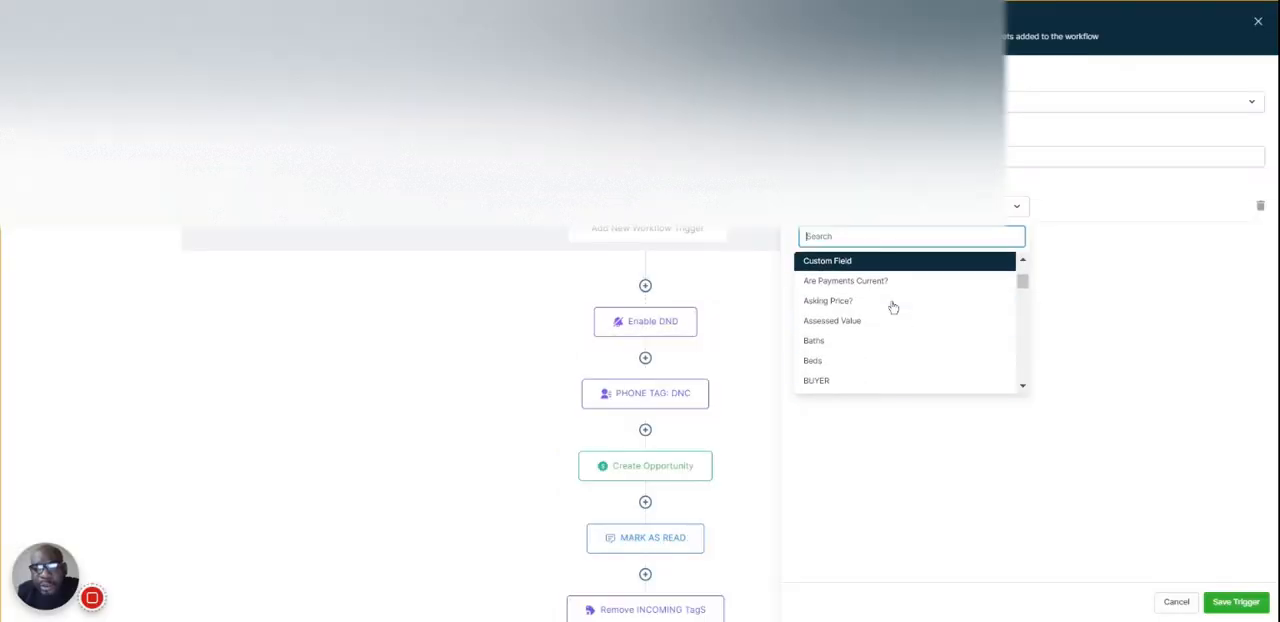
{"action": "scroll", "coordinate": [893, 307], "scroll_direction": "up", "scroll_amount": 3}
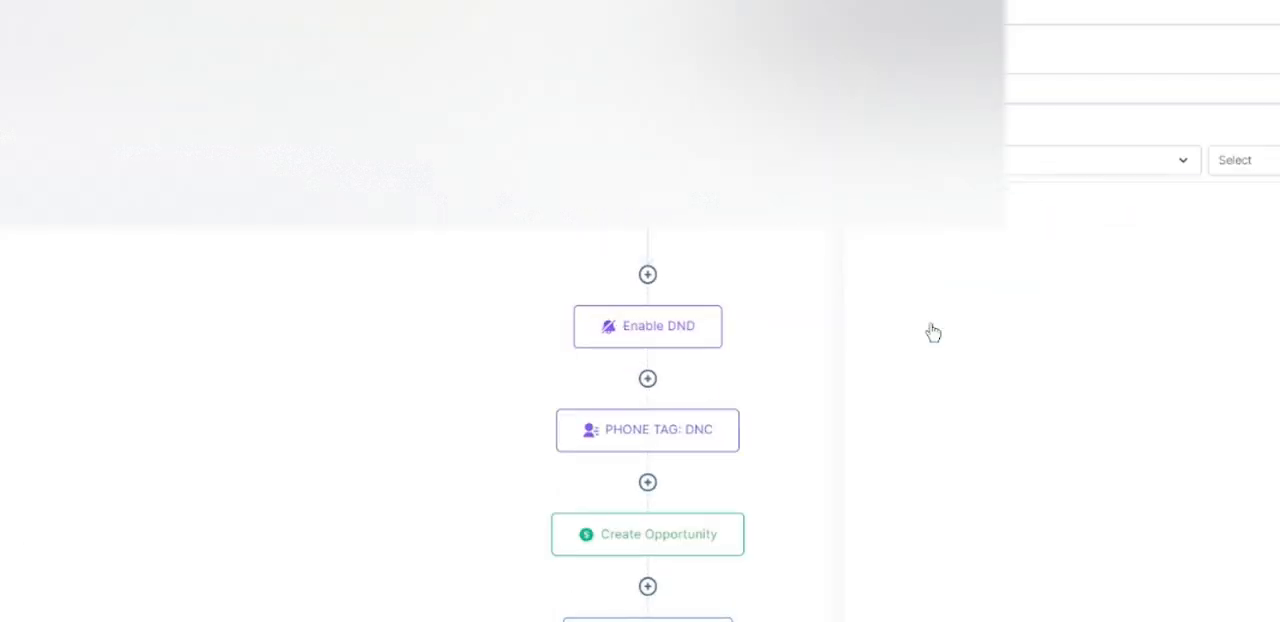
{"action": "left_click", "coordinate": [1264, 163]}
{"action": "scroll", "coordinate": [1270, 365], "scroll_direction": "down", "scroll_amount": 1}
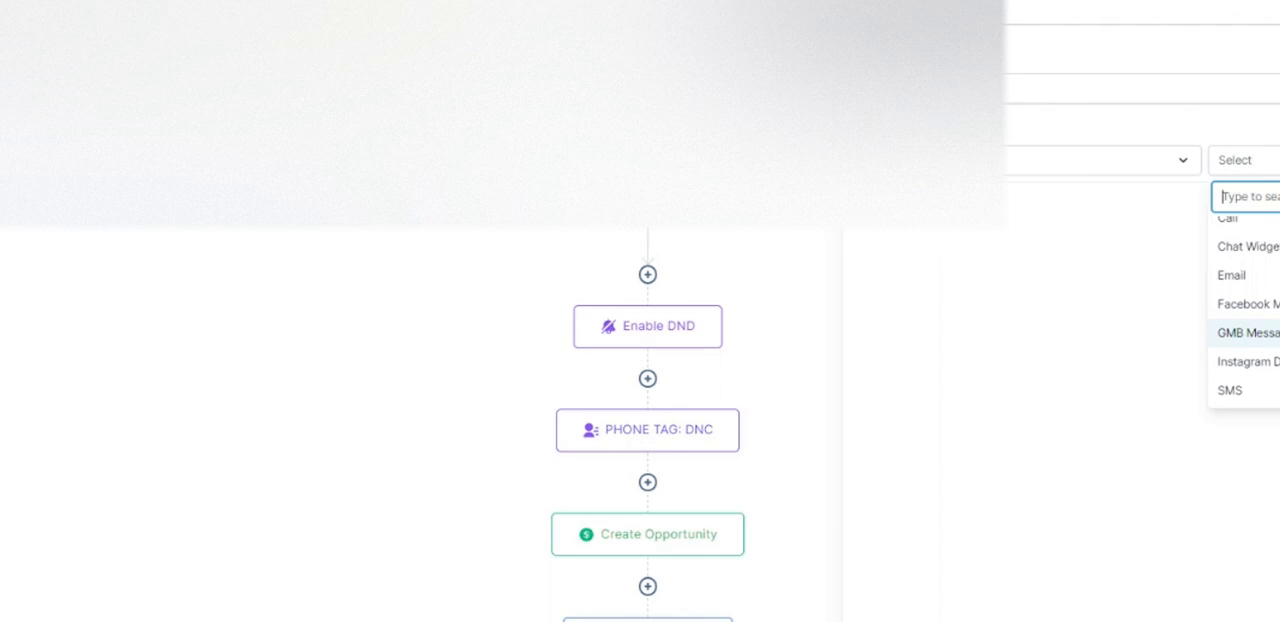
{"action": "scroll", "coordinate": [1270, 395], "scroll_direction": "up", "scroll_amount": 1}
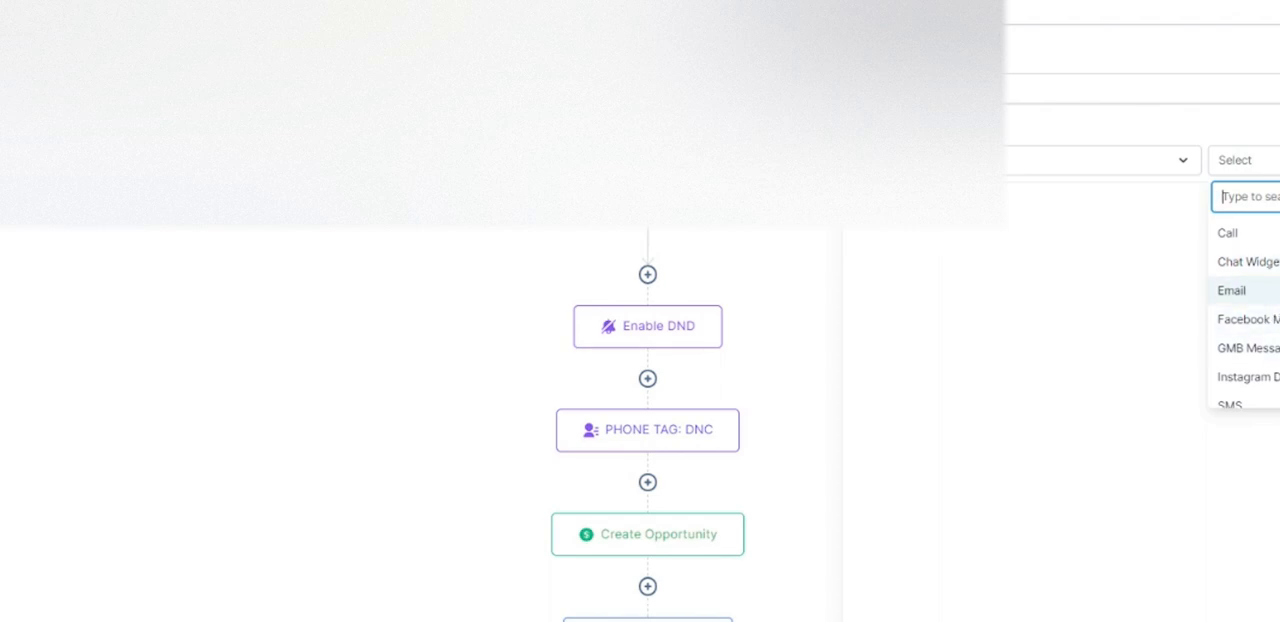
{"action": "scroll", "coordinate": [1270, 360], "scroll_direction": "down", "scroll_amount": 1}
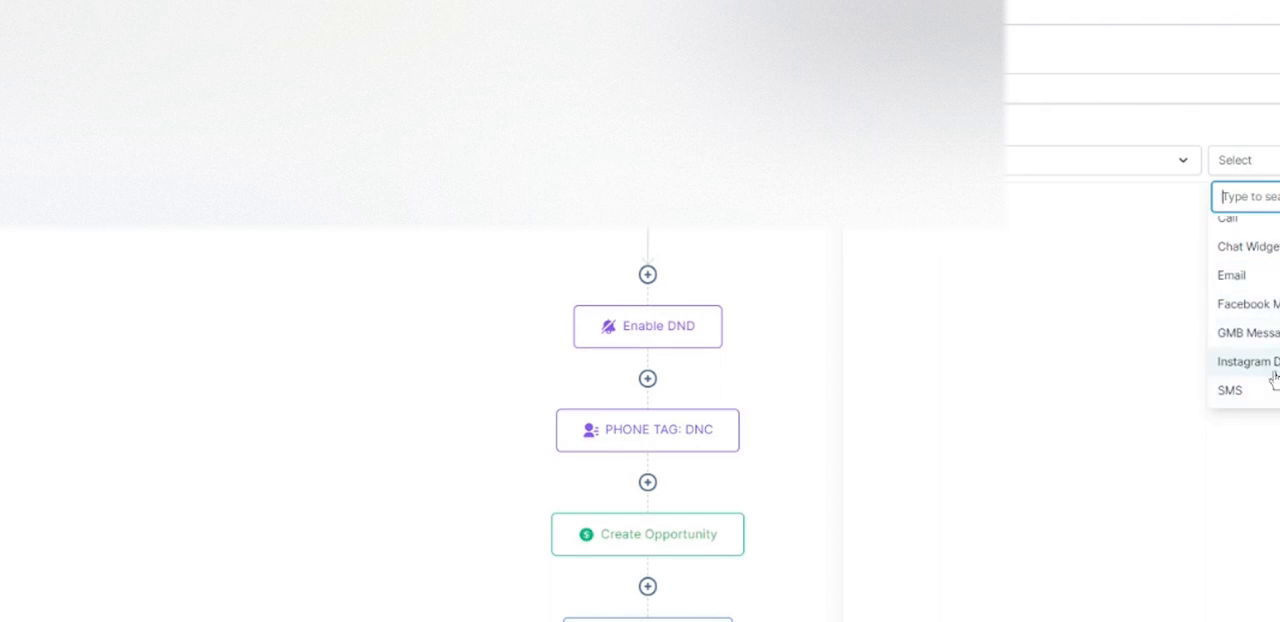
{"action": "left_click", "coordinate": [1177, 160]}
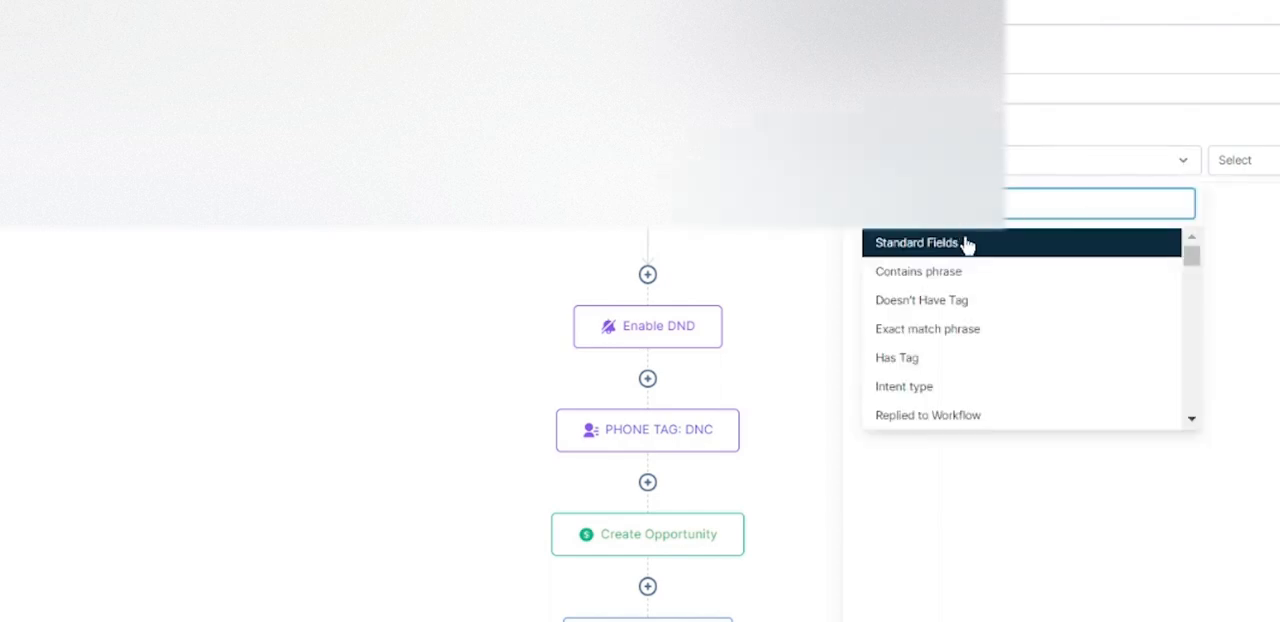
{"action": "left_click", "coordinate": [938, 415]}
{"action": "left_click", "coordinate": [1274, 160]}
{"action": "scroll", "coordinate": [1270, 348], "scroll_direction": "down", "scroll_amount": 15}
{"action": "left_click", "coordinate": [1262, 414]}
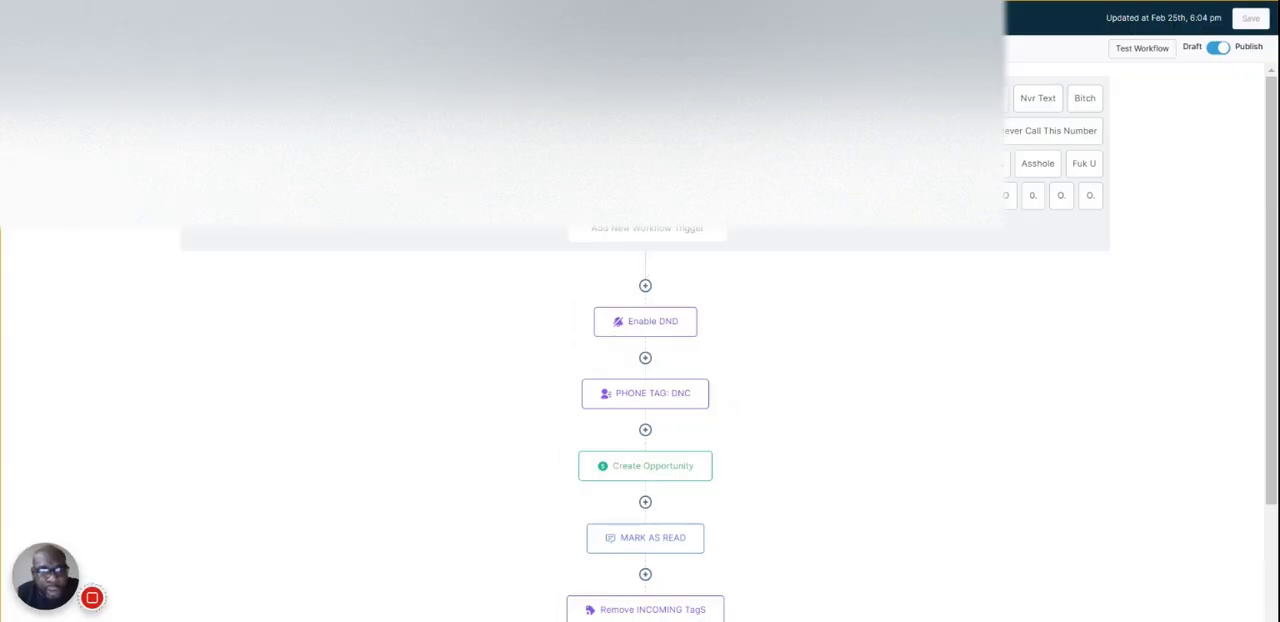
- Try a Replied to Workflow filter on the Lose Our # trigger, browse the selectable workflows and discard the change
{"action": "left_click", "coordinate": [820, 165]}
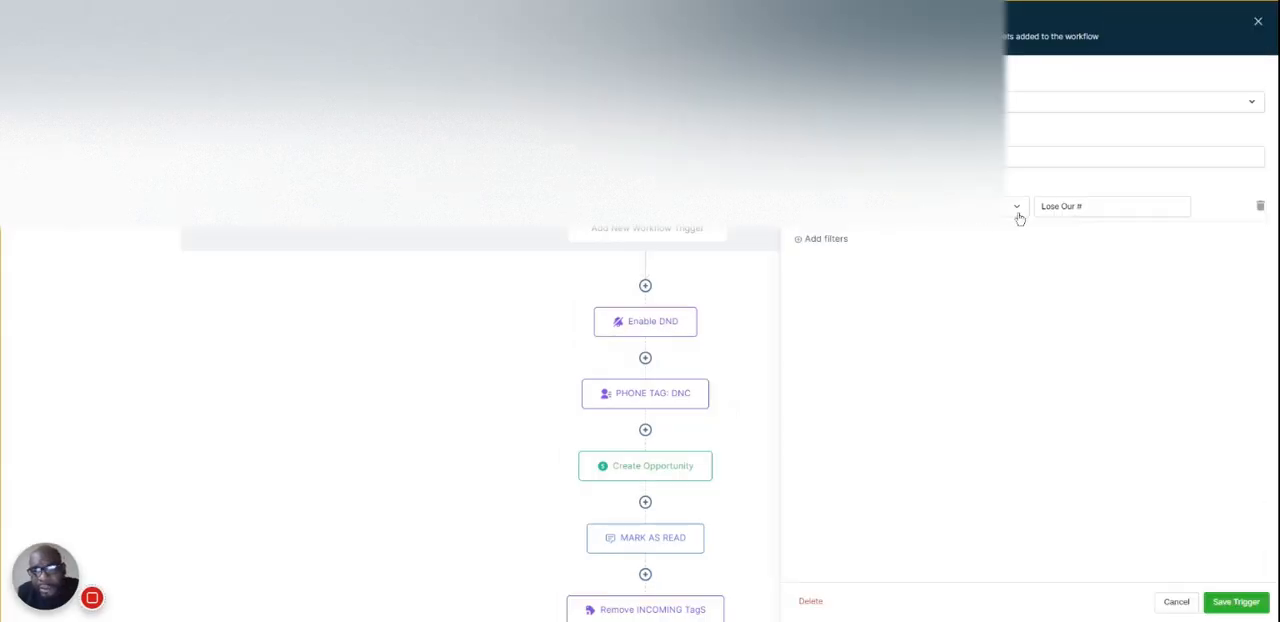
{"action": "left_click", "coordinate": [822, 238]}
{"action": "left_click", "coordinate": [845, 248]}
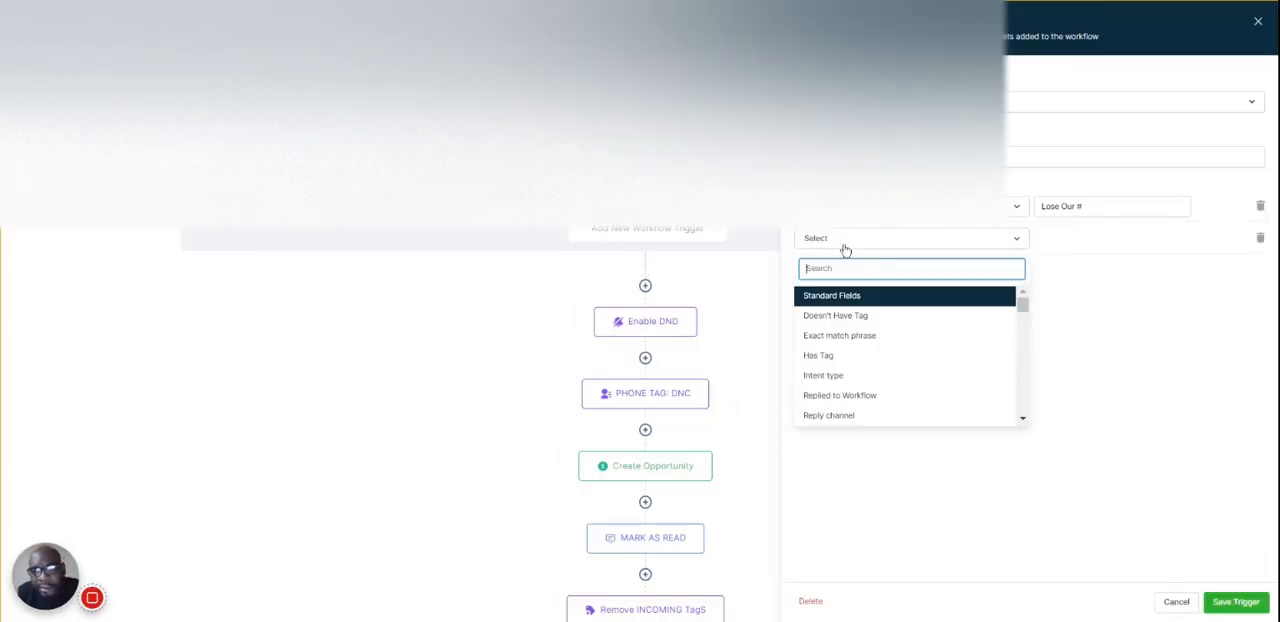
{"action": "left_click", "coordinate": [845, 413]}
{"action": "left_click", "coordinate": [1071, 242]}
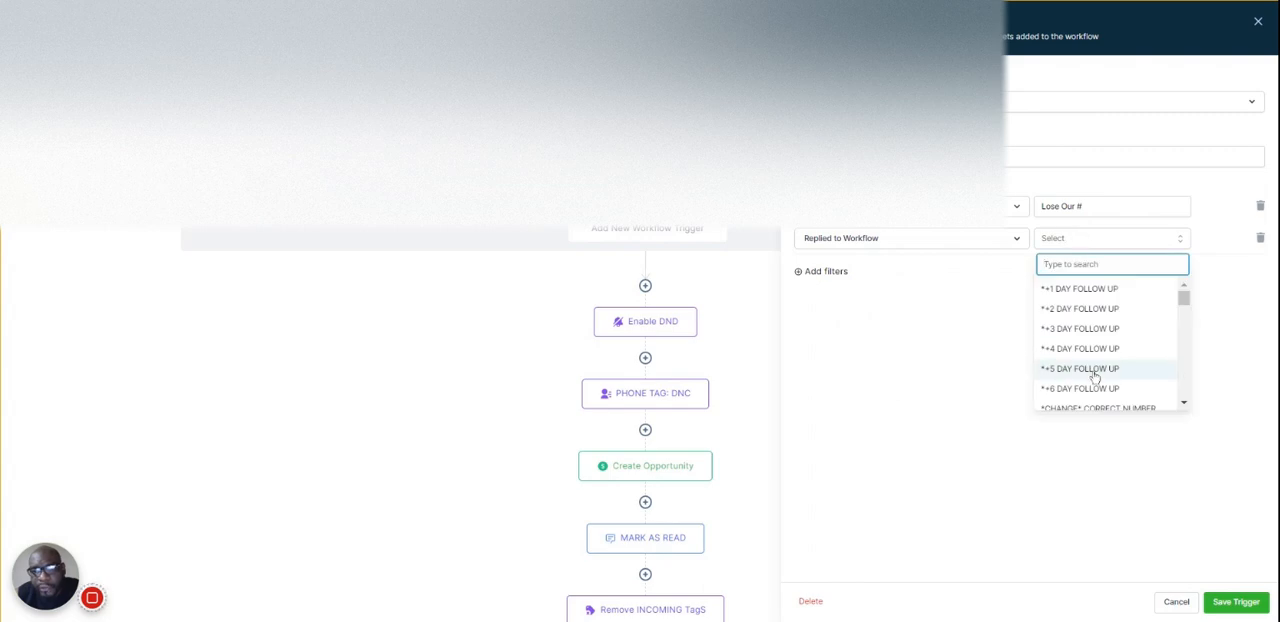
{"action": "scroll", "coordinate": [1057, 372], "scroll_direction": "down", "scroll_amount": 5}
{"action": "left_click", "coordinate": [1177, 601]}
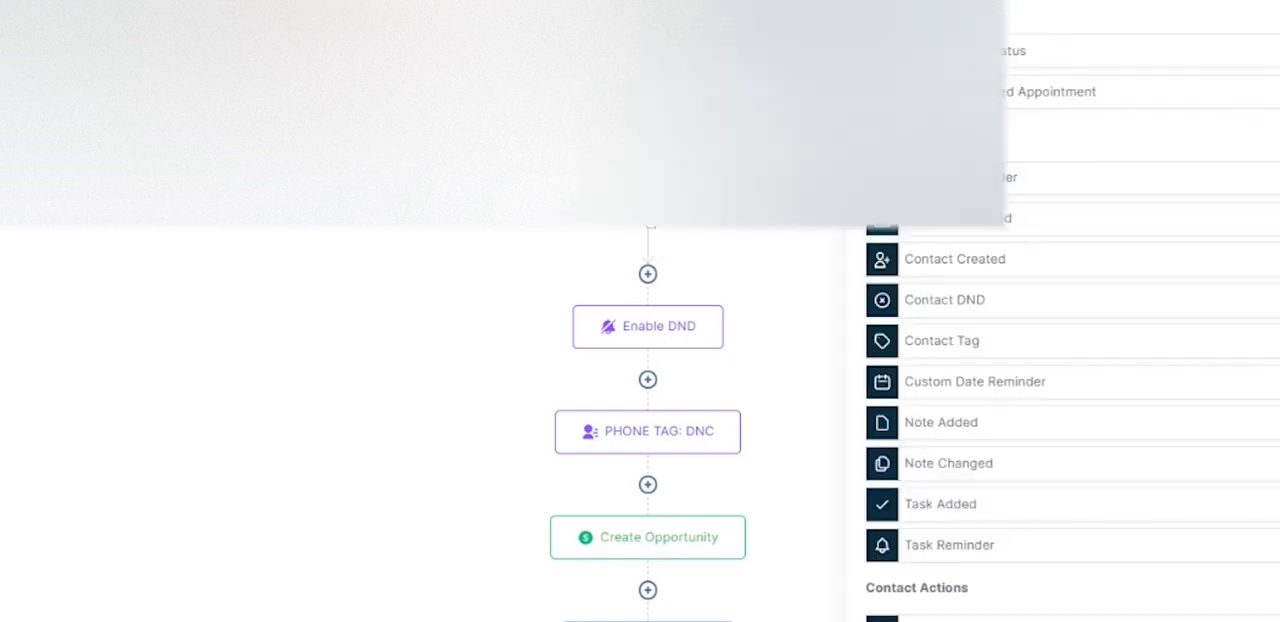
- Start a new Customer Replied trigger and look through the tags available for a Has Tag filter
{"action": "scroll", "coordinate": [1043, 334], "scroll_direction": "down", "scroll_amount": 7}
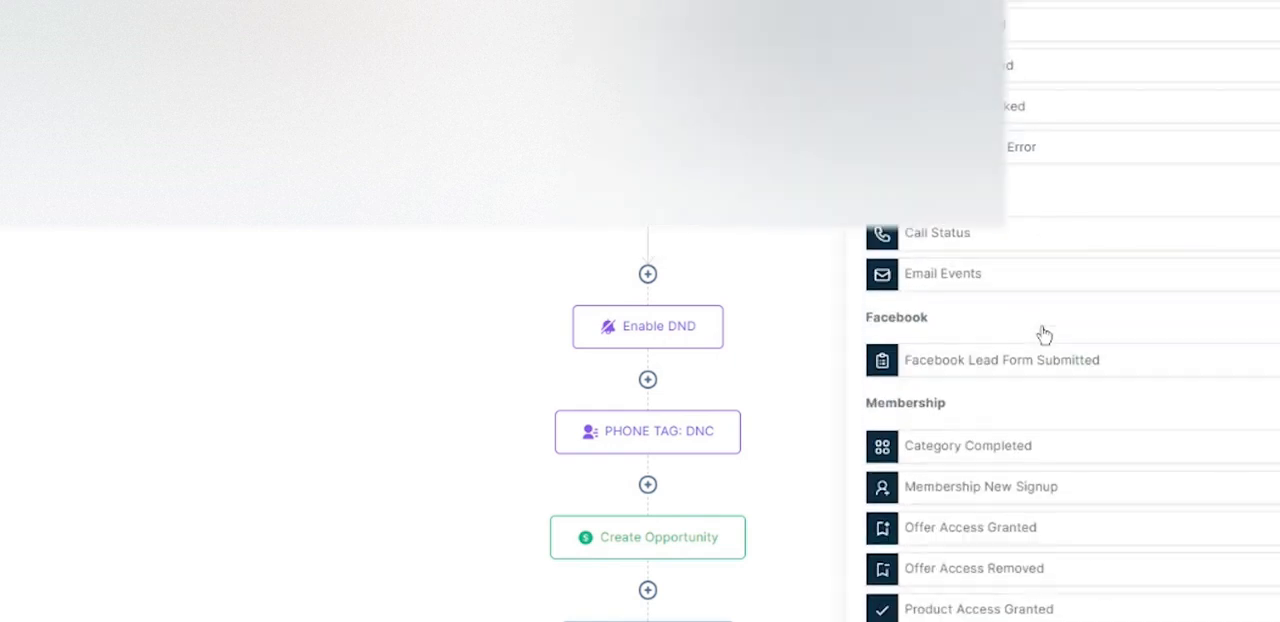
{"action": "scroll", "coordinate": [934, 277], "scroll_direction": "up", "scroll_amount": 3}
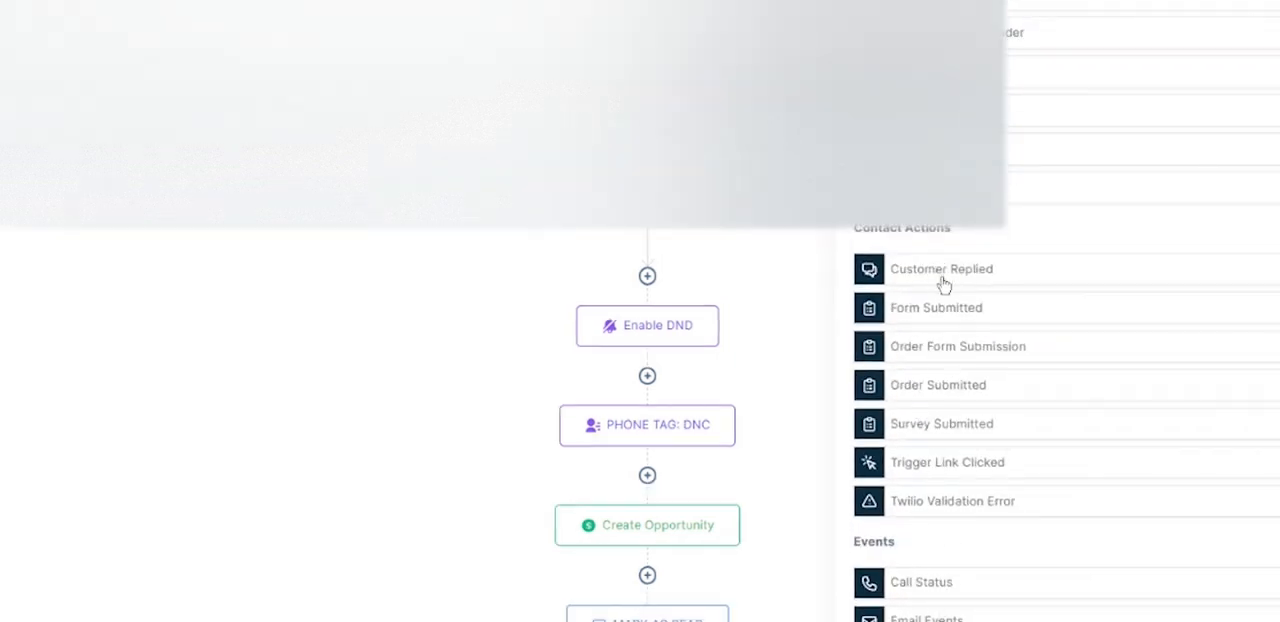
{"action": "left_click", "coordinate": [943, 285]}
{"action": "left_click", "coordinate": [890, 180]}
{"action": "left_click", "coordinate": [900, 180]}
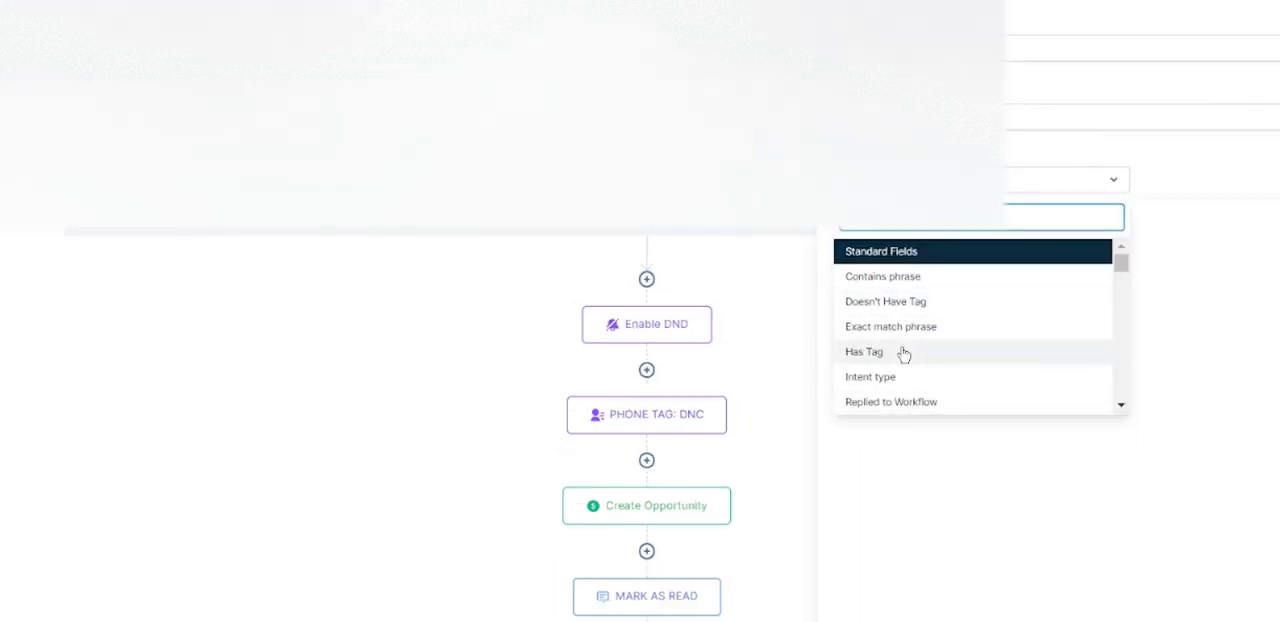
{"action": "left_click", "coordinate": [881, 356]}
{"action": "left_click", "coordinate": [1210, 182]}
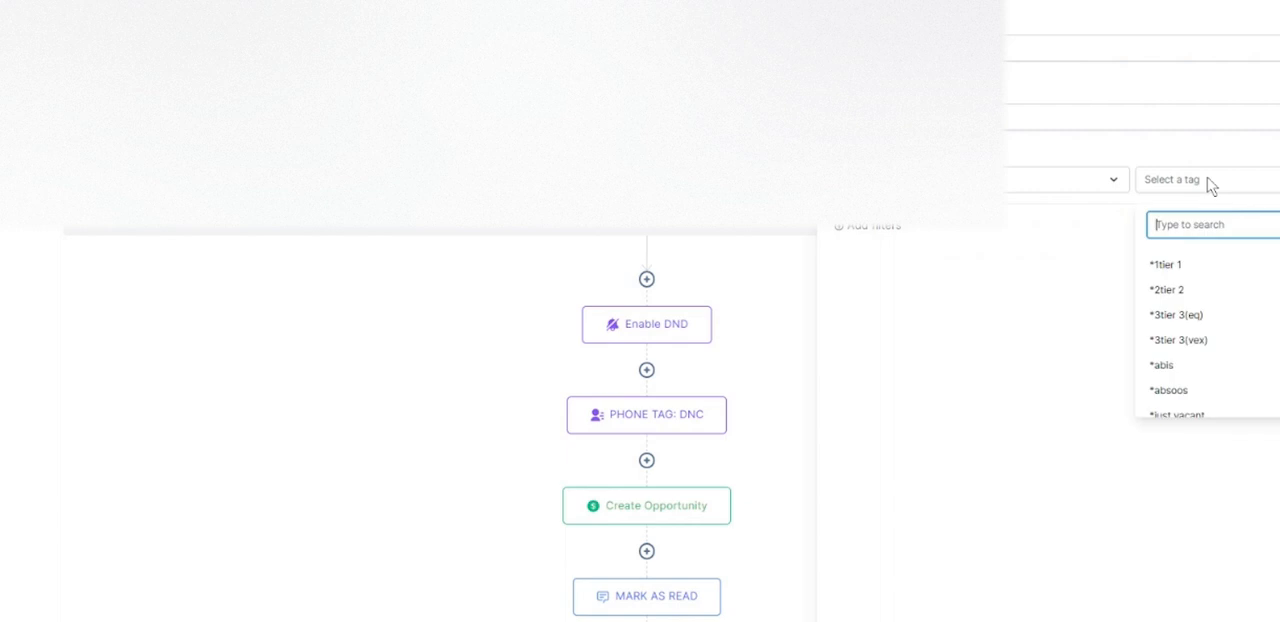
- Examine the Intent type choices and the custom fields available as filters, and leave the trigger unsaved
{"action": "left_click", "coordinate": [1094, 180]}
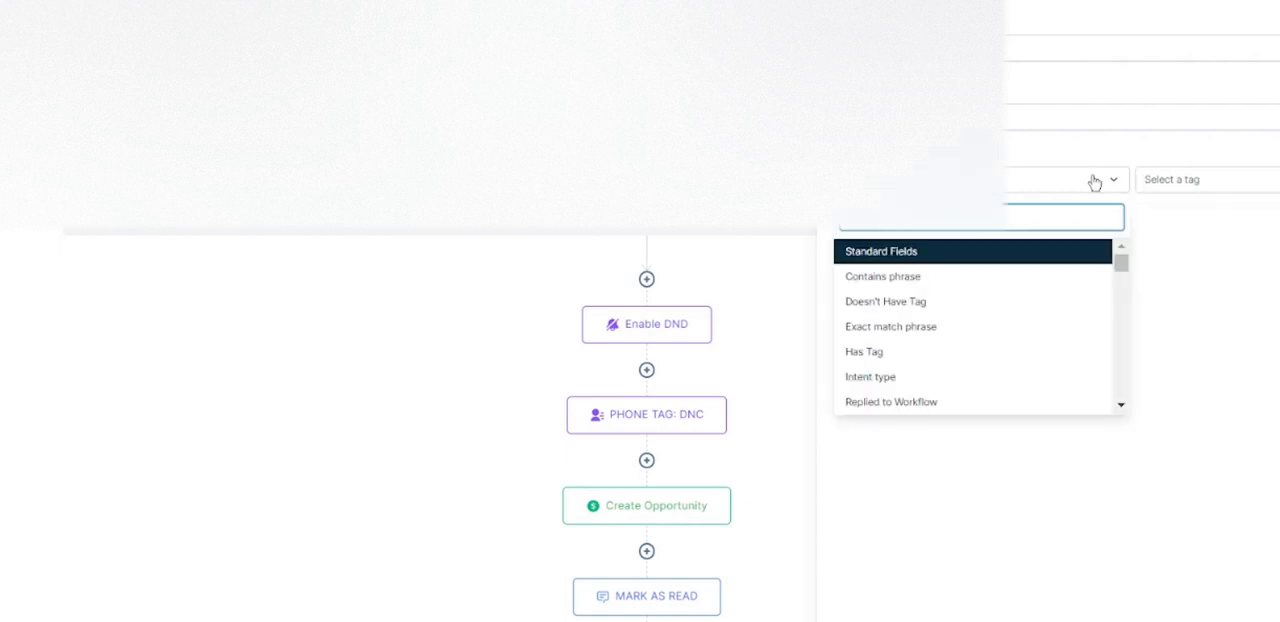
{"action": "scroll", "coordinate": [949, 314], "scroll_direction": "down", "scroll_amount": 2}
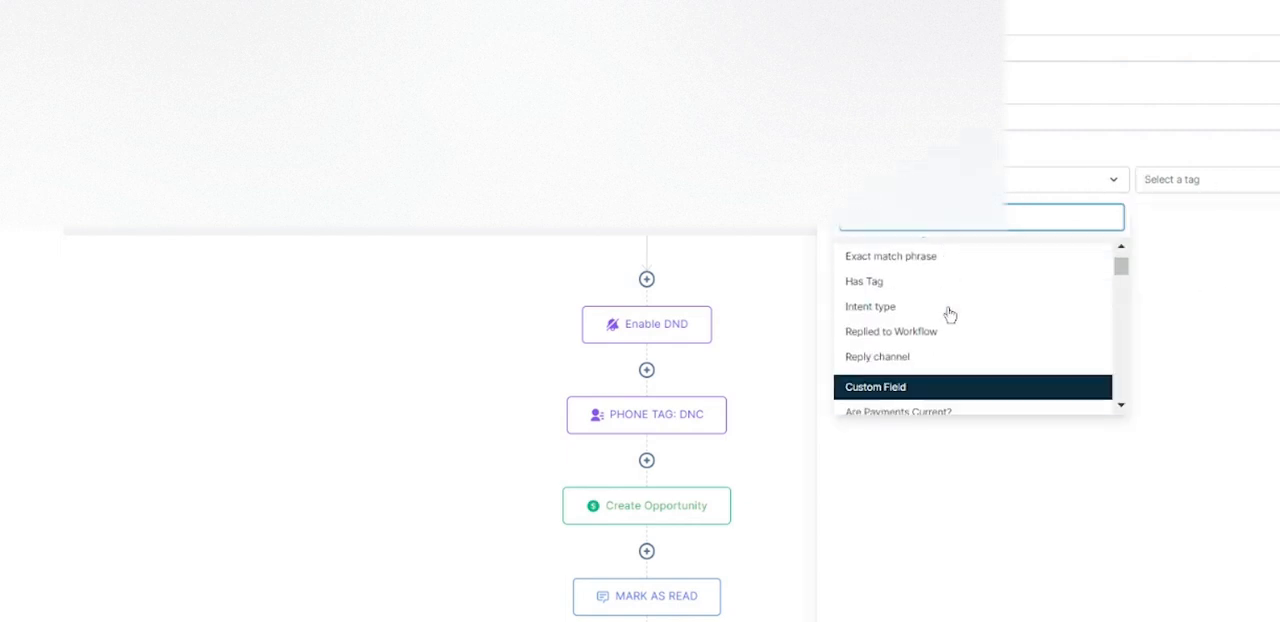
{"action": "left_click", "coordinate": [897, 326]}
{"action": "left_click", "coordinate": [1210, 180]}
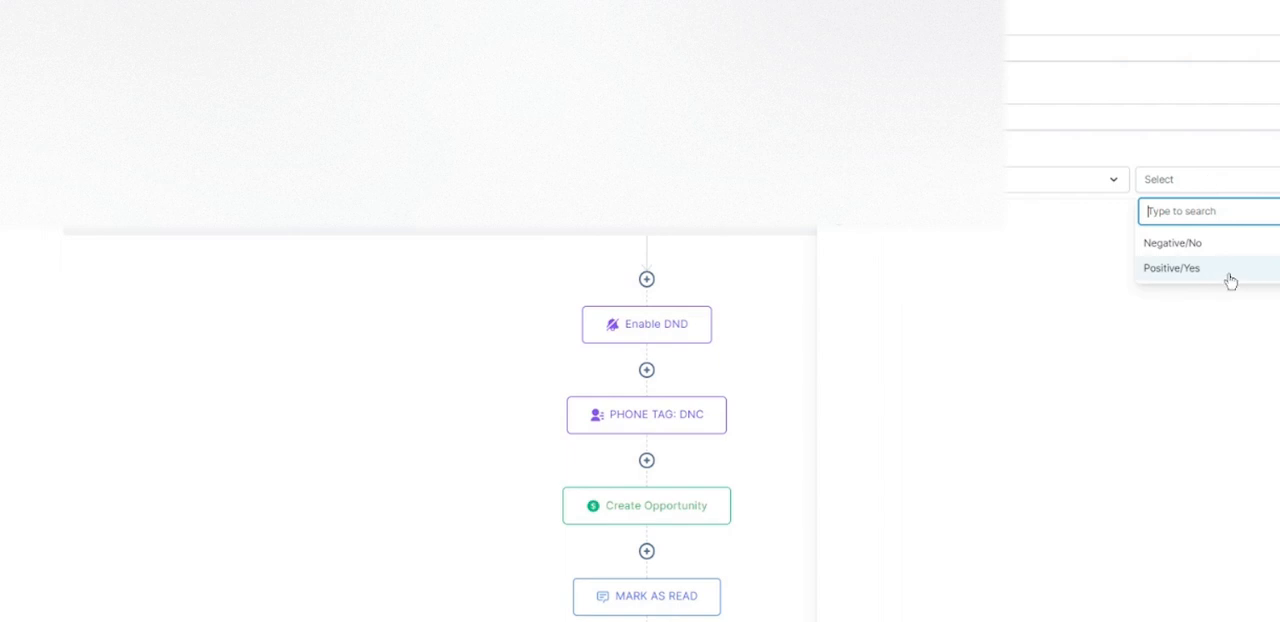
{"action": "left_click", "coordinate": [1077, 196]}
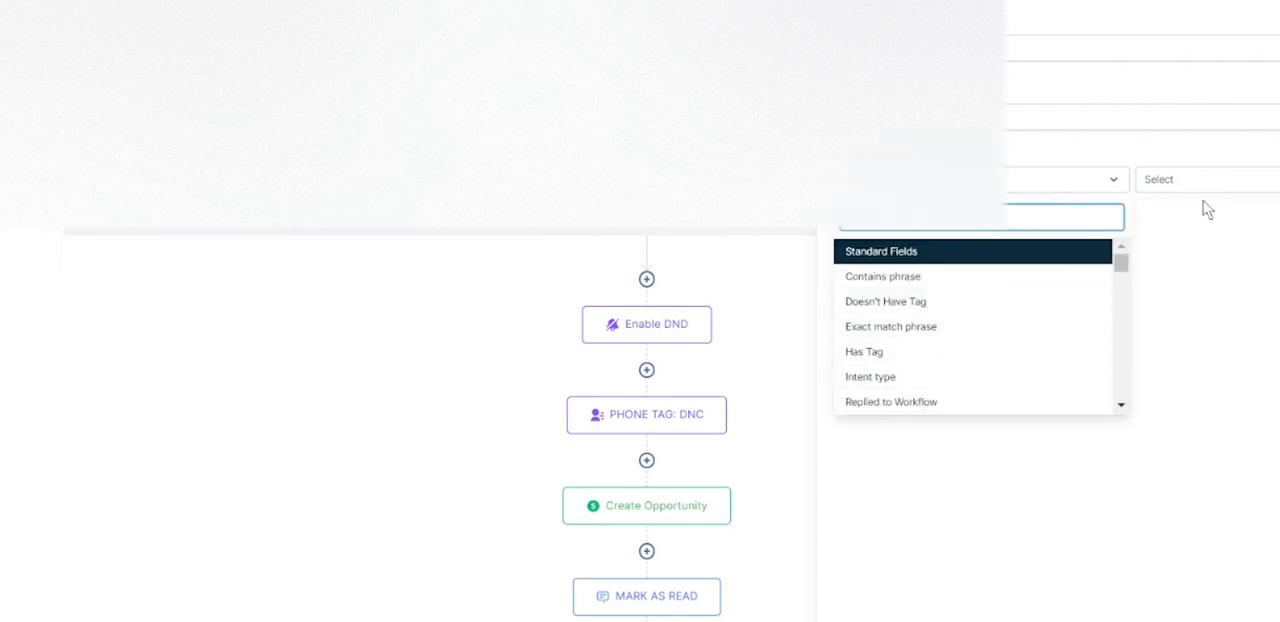
{"action": "left_click_drag", "start_coordinate": [1121, 264], "coordinate": [1136, 228]}
{"action": "scroll", "coordinate": [1060, 265], "scroll_direction": "down", "scroll_amount": 5}
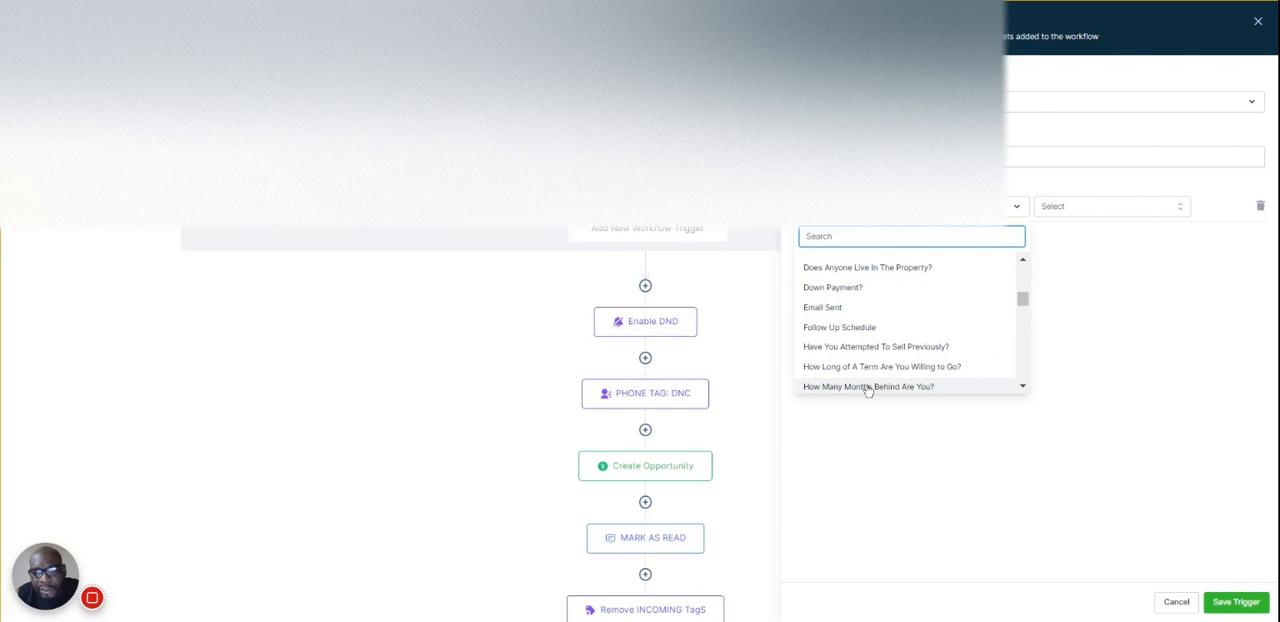
{"action": "left_click", "coordinate": [886, 347]}
{"action": "left_click", "coordinate": [1240, 183]}
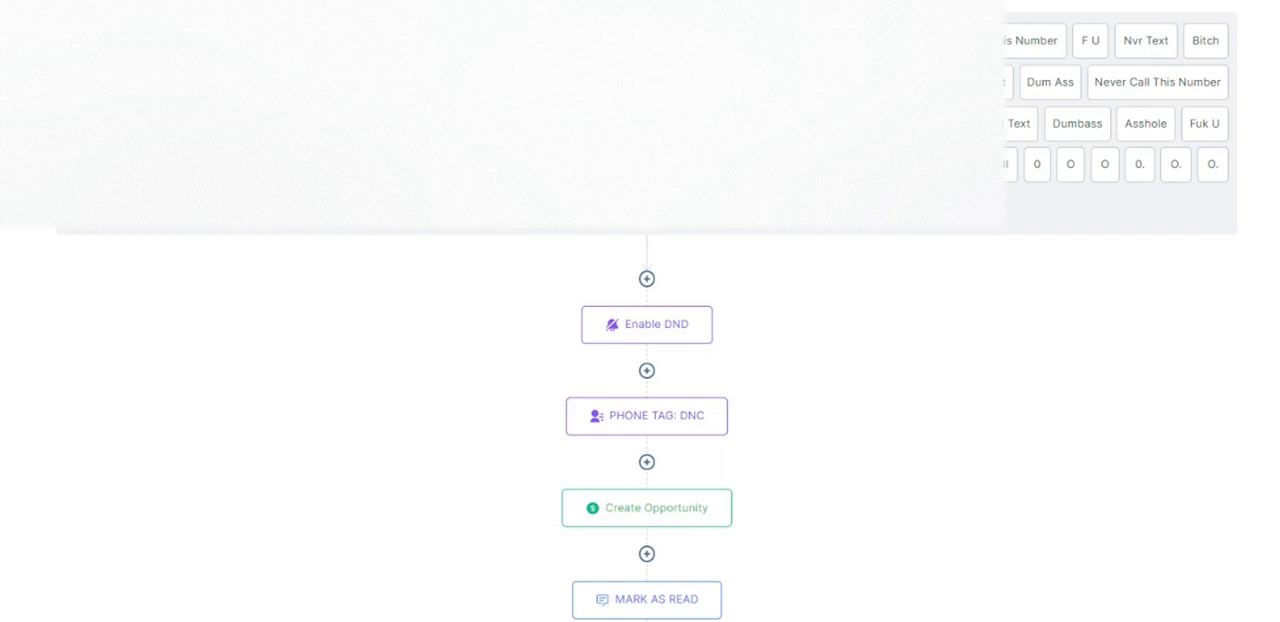
- Open the workflow test, search contacts by first name and keep only the two matching contacts without e-mail addresses selected
{"action": "left_click", "coordinate": [1215, 40]}
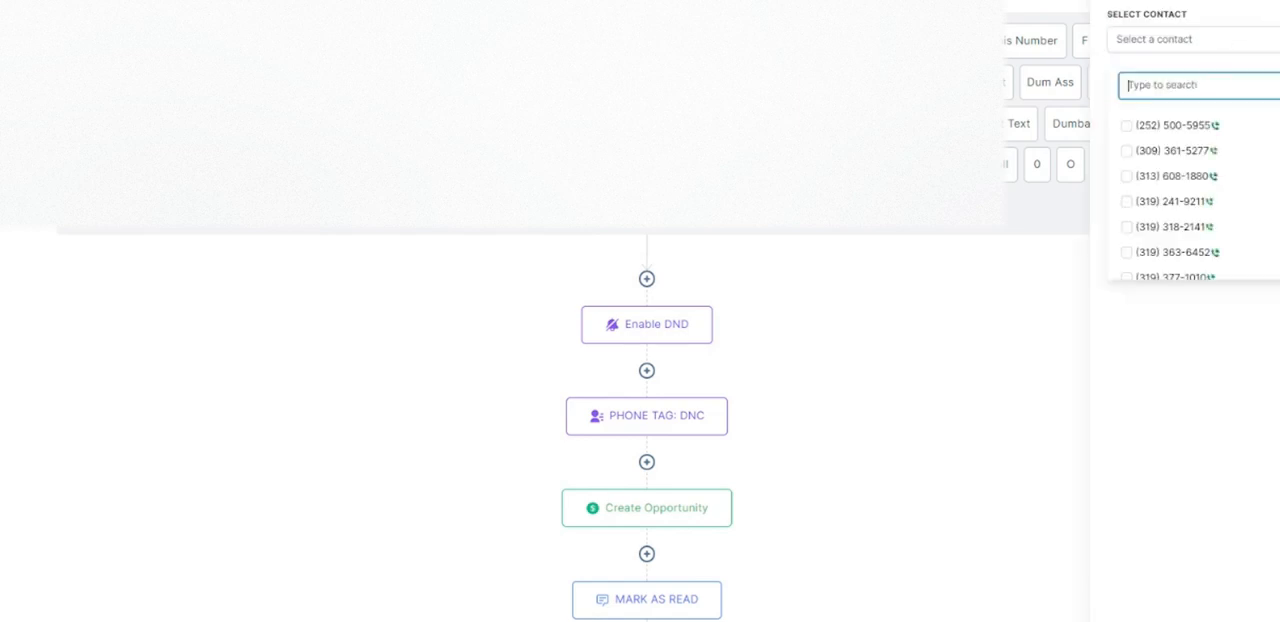
{"action": "type", "text": "jhAMEL"}
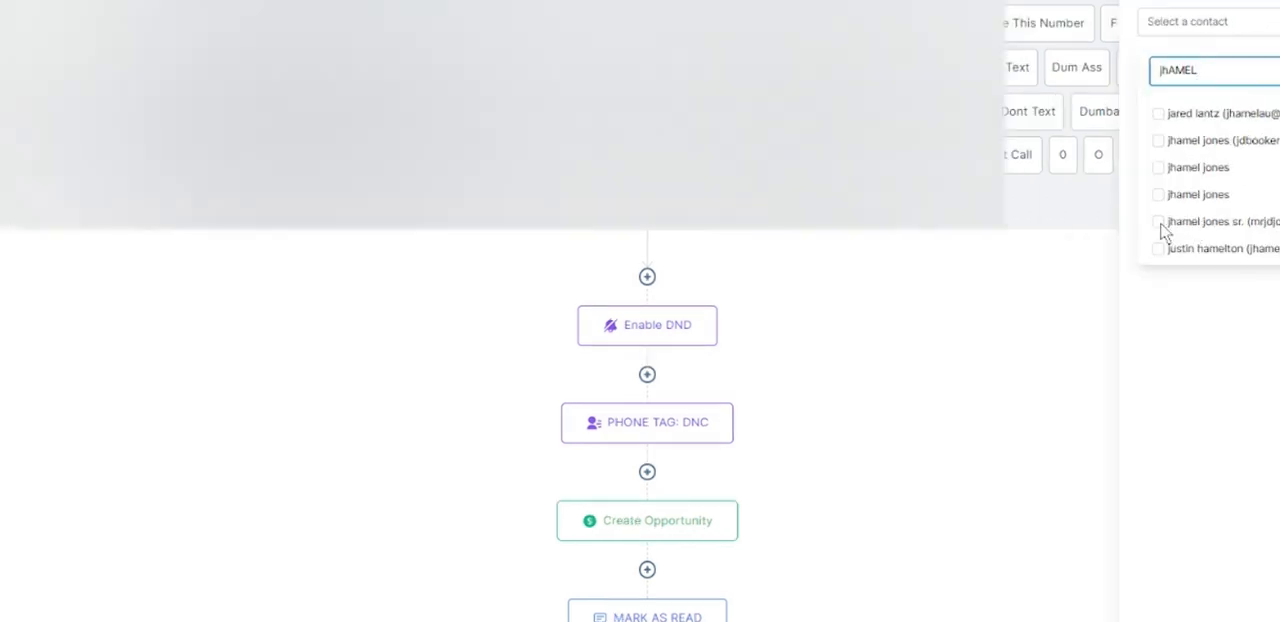
{"action": "left_click", "coordinate": [1127, 227]}
{"action": "left_click", "coordinate": [1127, 252]}
{"action": "left_click", "coordinate": [1158, 222]}
{"action": "left_click", "coordinate": [1158, 196]}
{"action": "left_click", "coordinate": [1158, 249]}
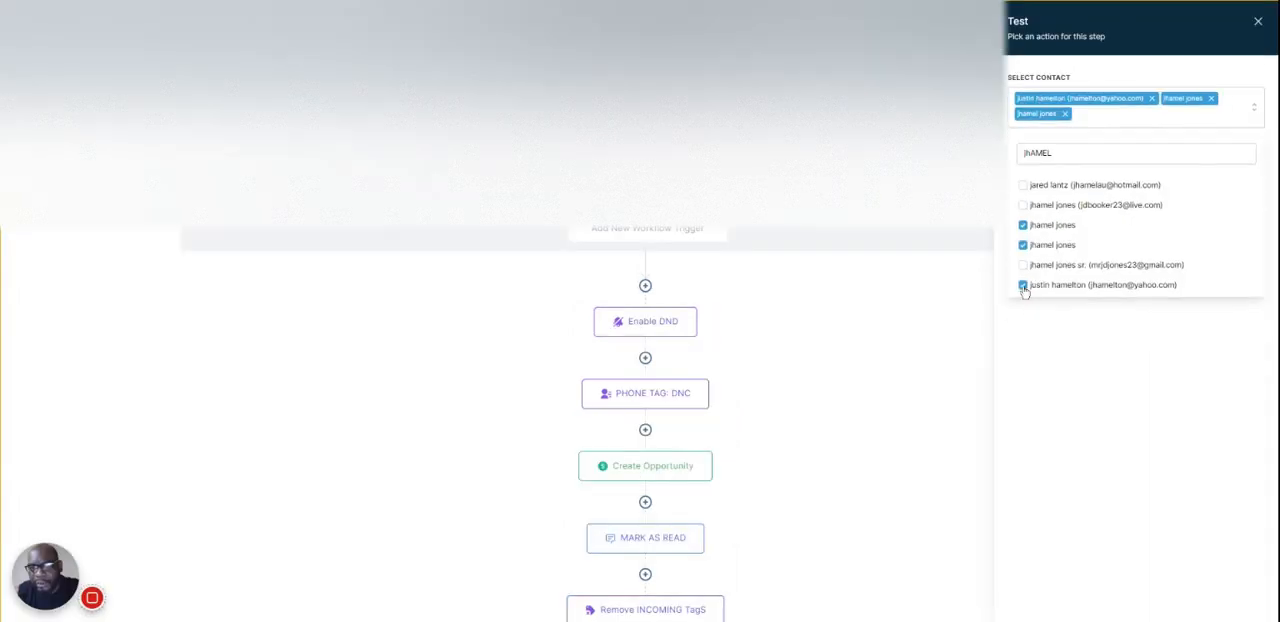
{"action": "left_click", "coordinate": [1023, 286]}
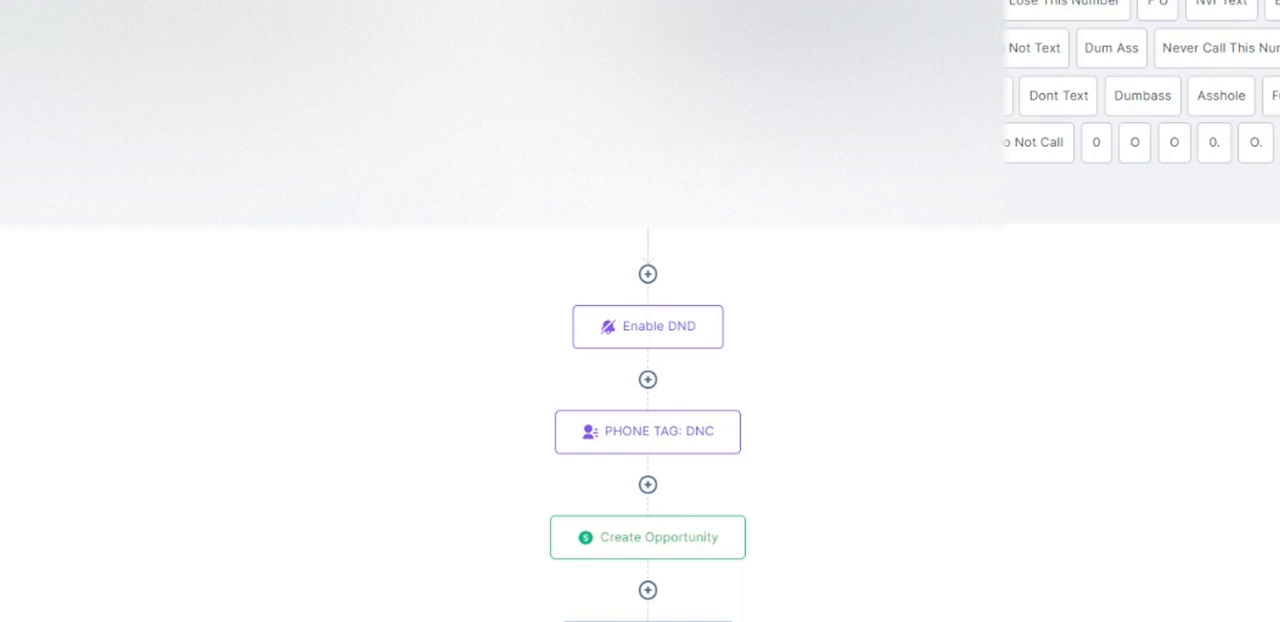
{"action": "scroll", "coordinate": [1199, 386], "scroll_direction": "down", "scroll_amount": 4}
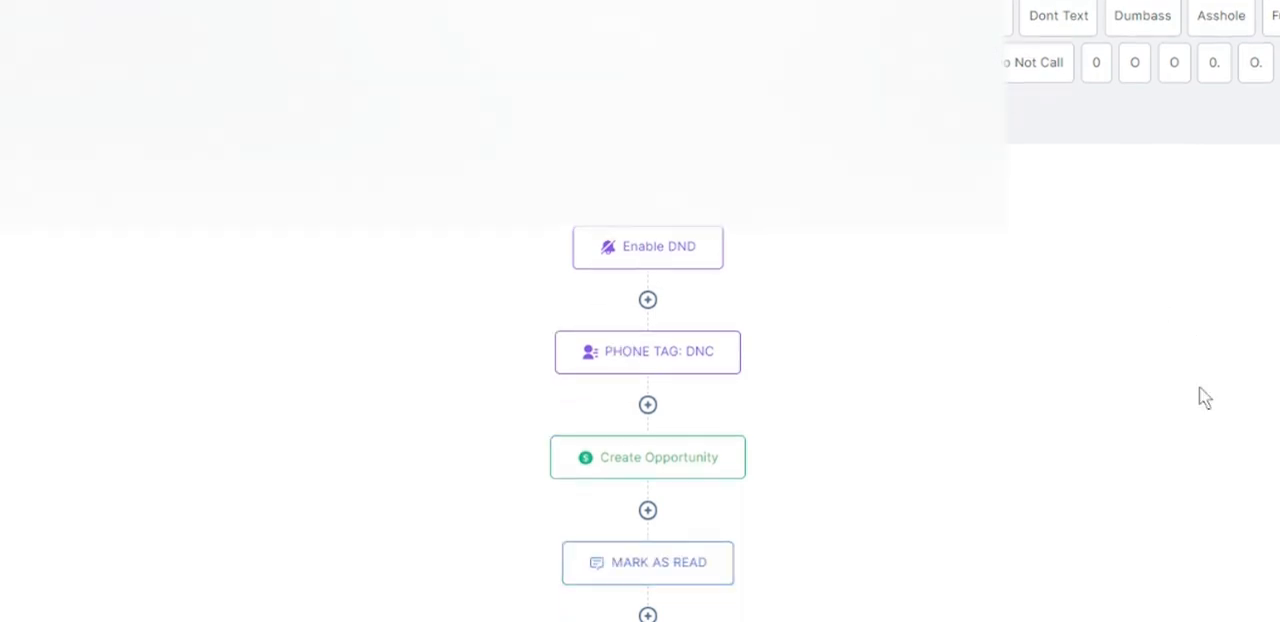
{"action": "scroll", "coordinate": [1199, 386], "scroll_direction": "up", "scroll_amount": 4}
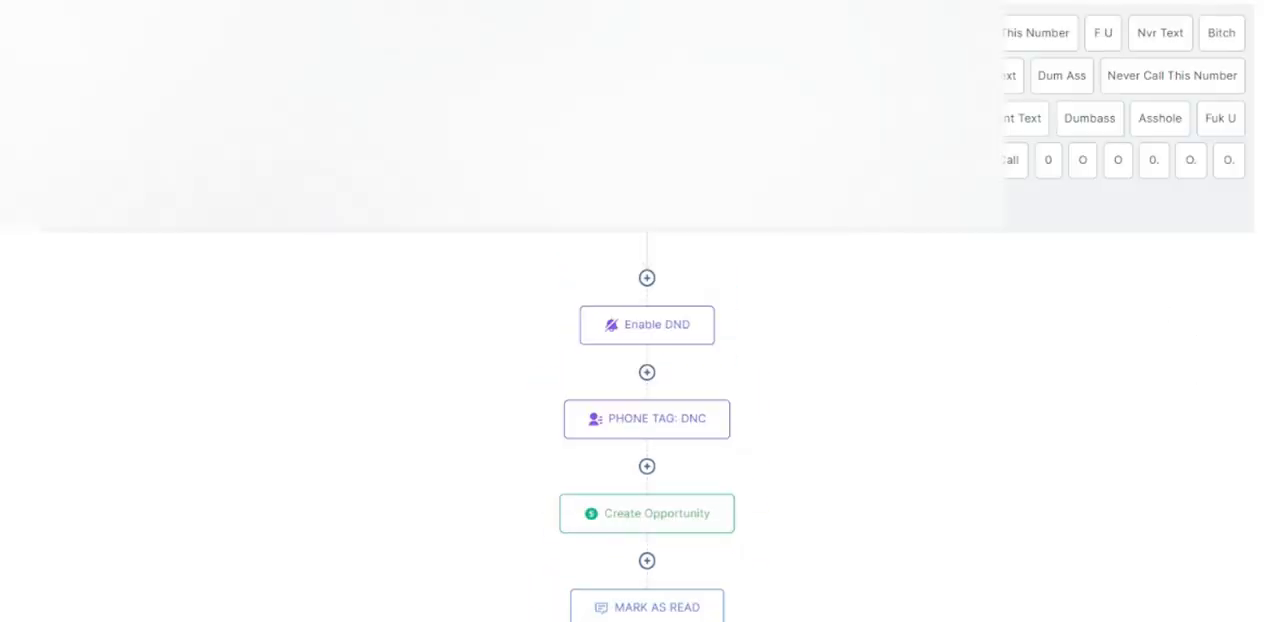